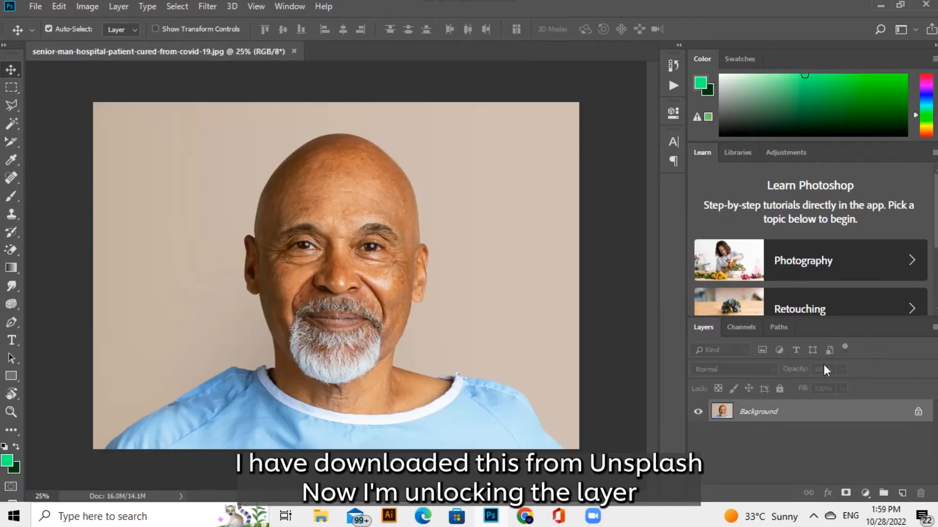
Unlock the background layer and select the man's head with the Quick Selection tool, enlarging the brush to 125
{"action": "left_click", "coordinate": [919, 413]}
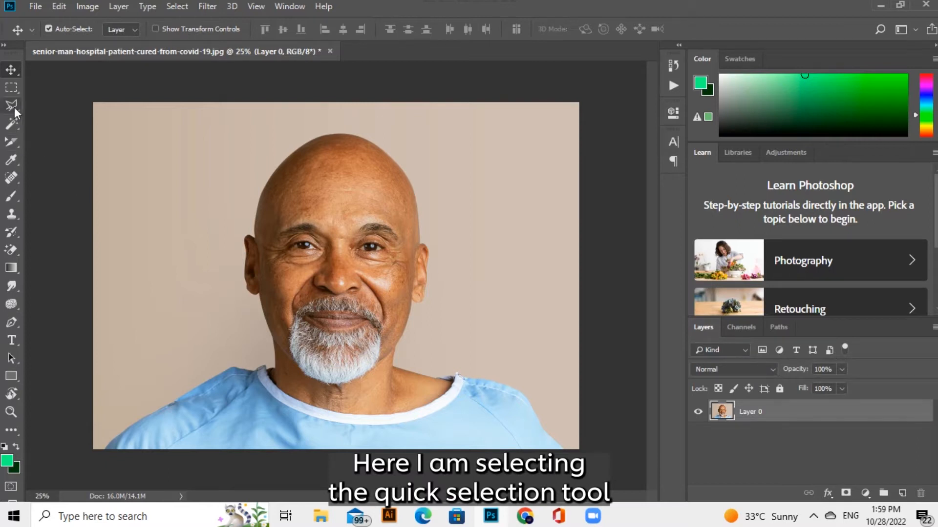
{"action": "left_click_drag", "start_coordinate": [14, 122], "coordinate": [63, 126]}
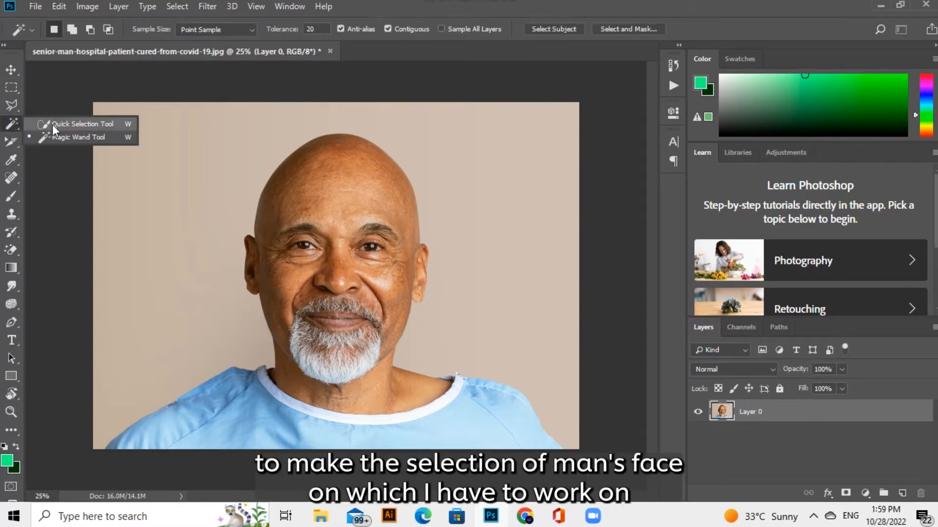
{"action": "left_click", "coordinate": [53, 125]}
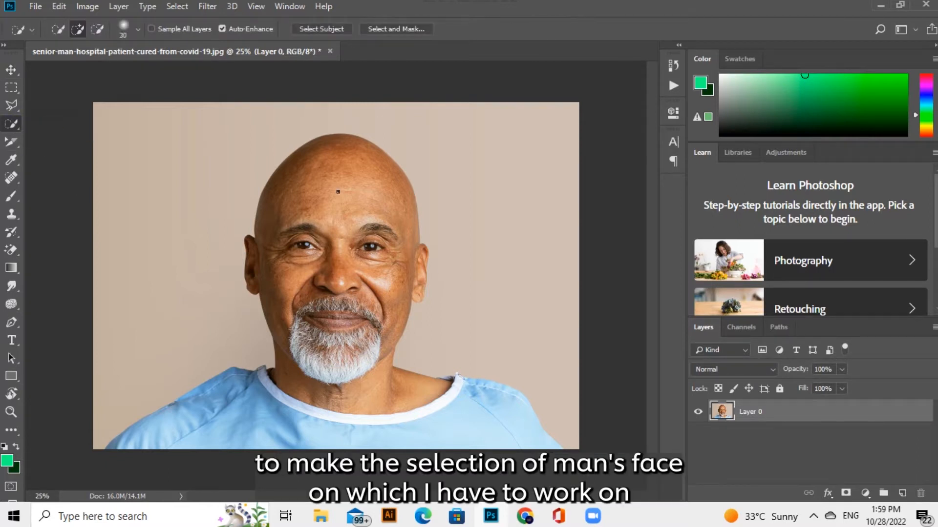
{"action": "key", "text": "bracketright"}
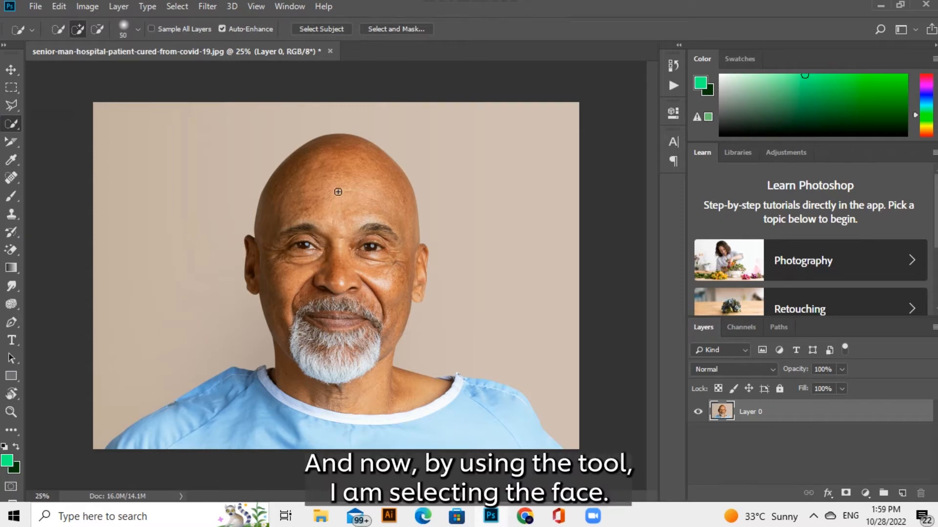
{"action": "mouse_move", "coordinate": [347, 177]}
{"action": "left_mouse_down"}
{"action": "mouse_move", "coordinate": [327, 192]}
{"action": "mouse_move", "coordinate": [315, 293]}
{"action": "mouse_move", "coordinate": [322, 282]}
{"action": "mouse_move", "coordinate": [323, 296]}
{"action": "left_mouse_up"}
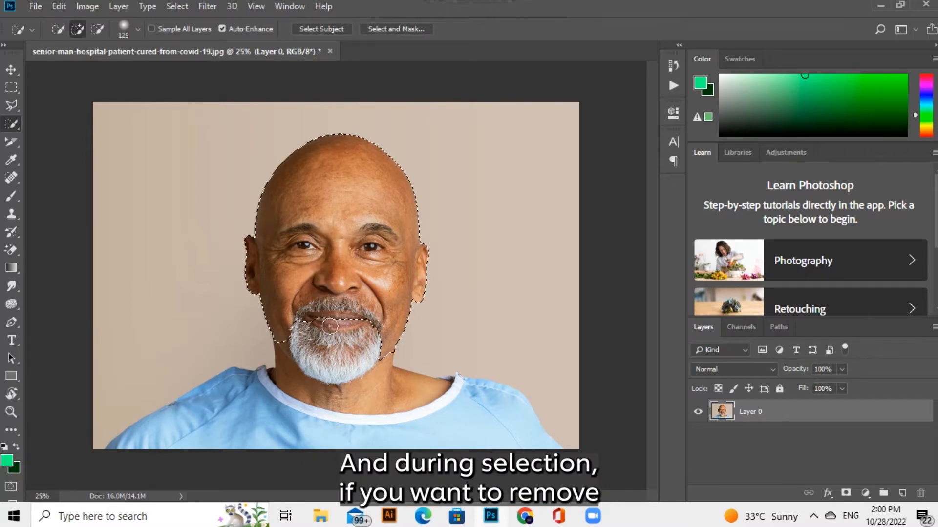
{"action": "left_click_drag", "start_coordinate": [333, 326], "coordinate": [333, 341]}
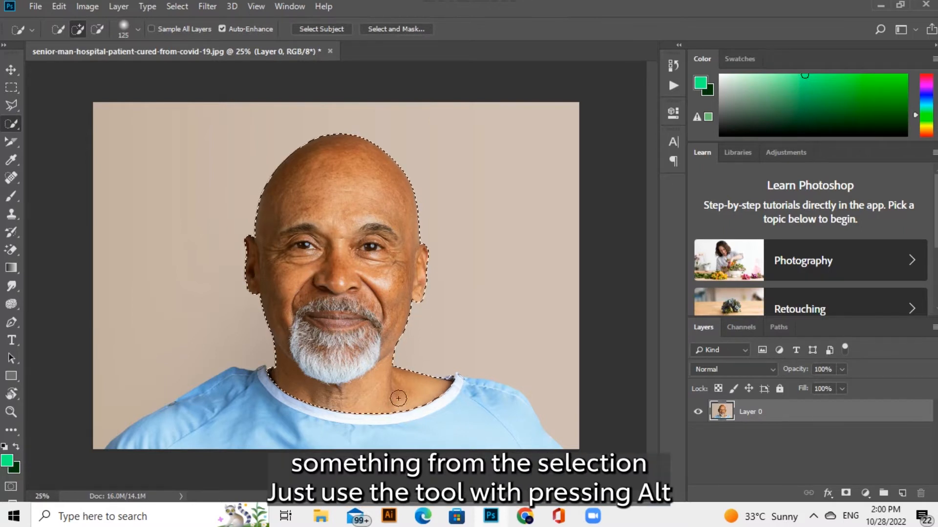
Subtract the neck below the beard and jawline from the selection, leaving just the face and head selected
{"action": "key", "text": "alt"}
{"action": "mouse_move", "coordinate": [435, 390]}
{"action": "left_mouse_down"}
{"action": "mouse_move", "coordinate": [346, 413]}
{"action": "mouse_move", "coordinate": [390, 418]}
{"action": "mouse_move", "coordinate": [305, 415]}
{"action": "mouse_move", "coordinate": [335, 414]}
{"action": "mouse_move", "coordinate": [288, 403]}
{"action": "left_mouse_up"}
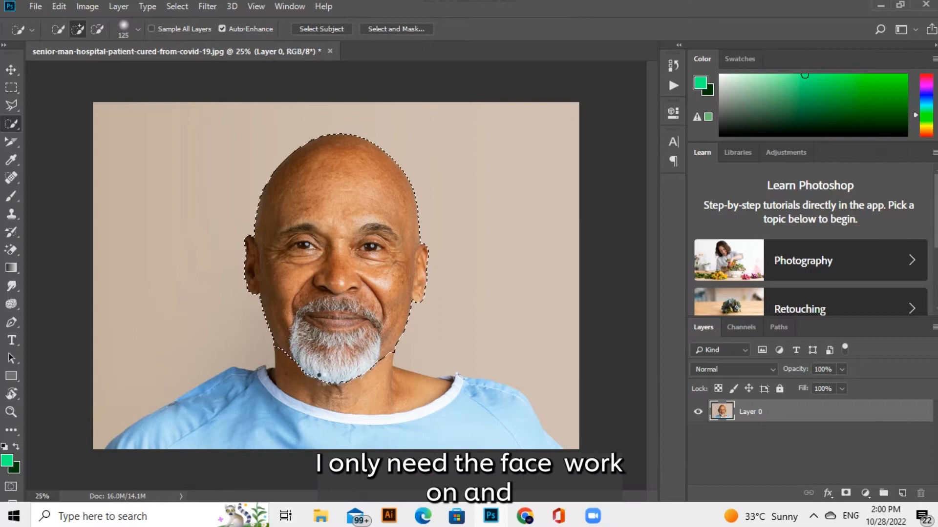
{"action": "key", "text": "alt"}
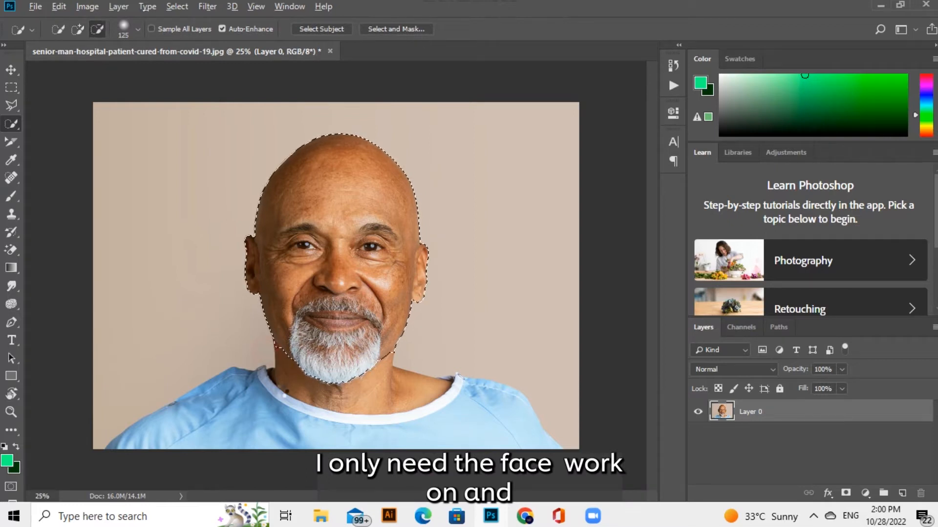
{"action": "key", "text": "alt"}
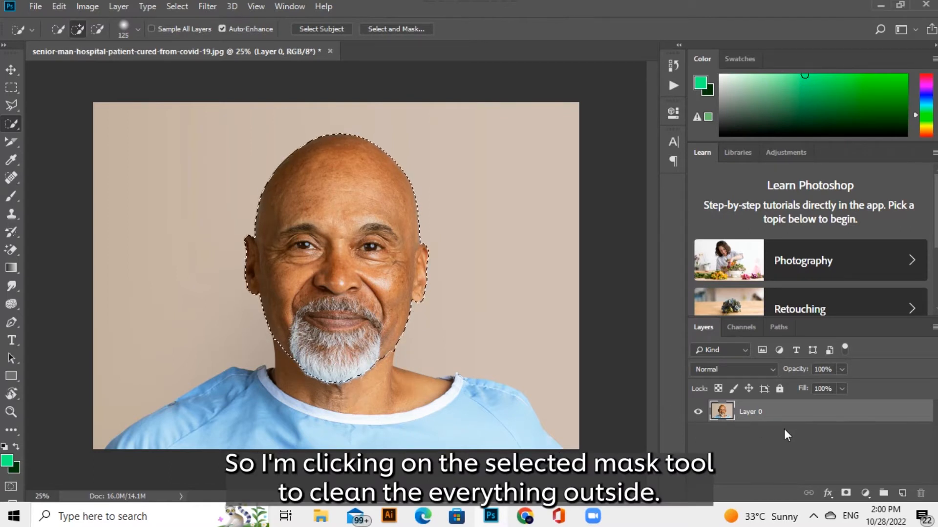
Copy the selected head onto a new layer and hide the original photo layer
{"action": "key", "text": "ctrl+j"}
{"action": "left_click", "coordinate": [697, 434]}
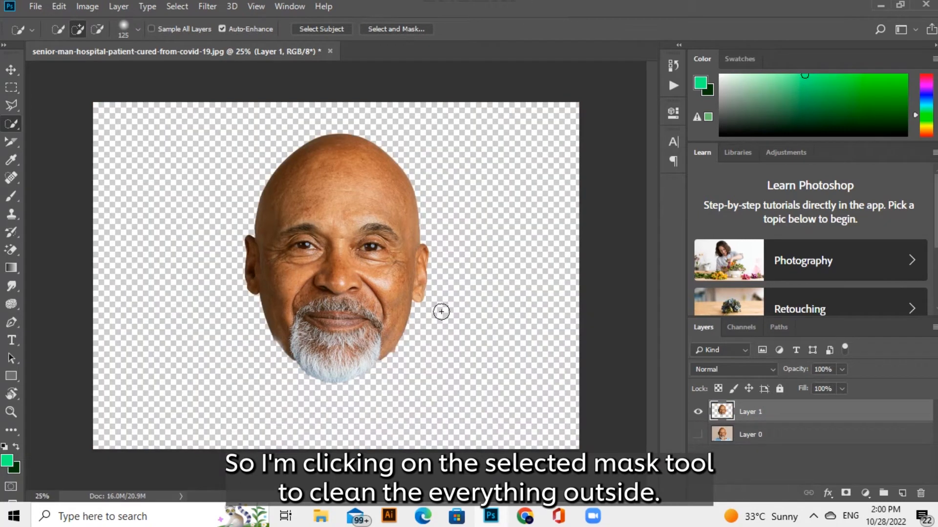
{"action": "key", "text": "v"}
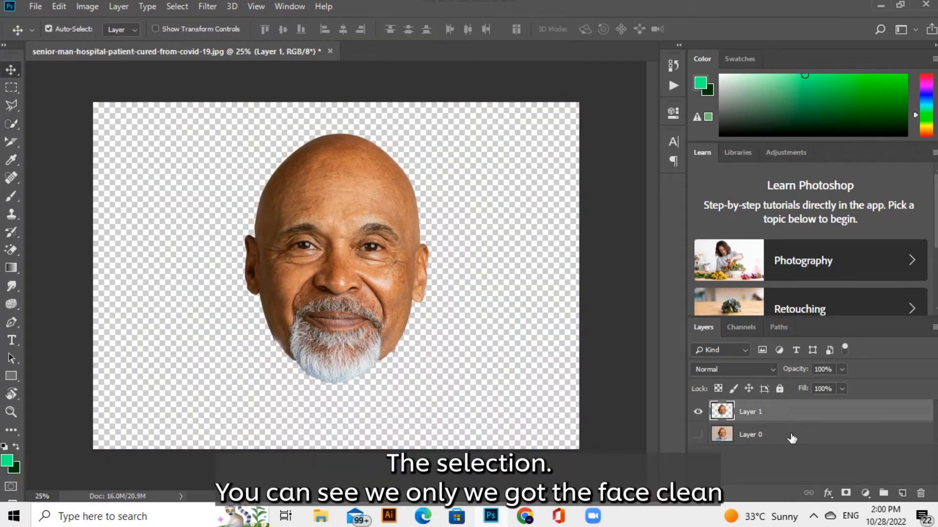
Fill Layer 0 with the near-black foreground color 040404 and show it as the background behind the head
{"action": "left_click", "coordinate": [792, 438]}
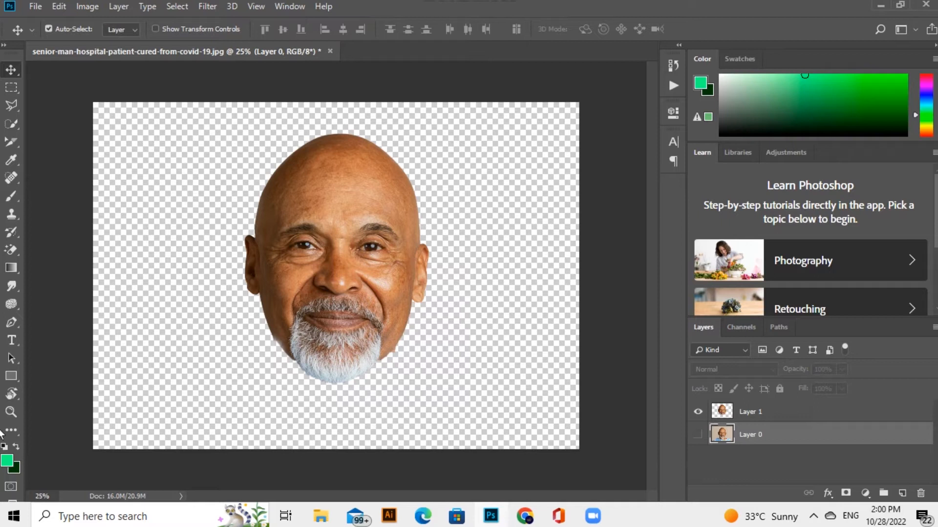
{"action": "left_click", "coordinate": [7, 461]}
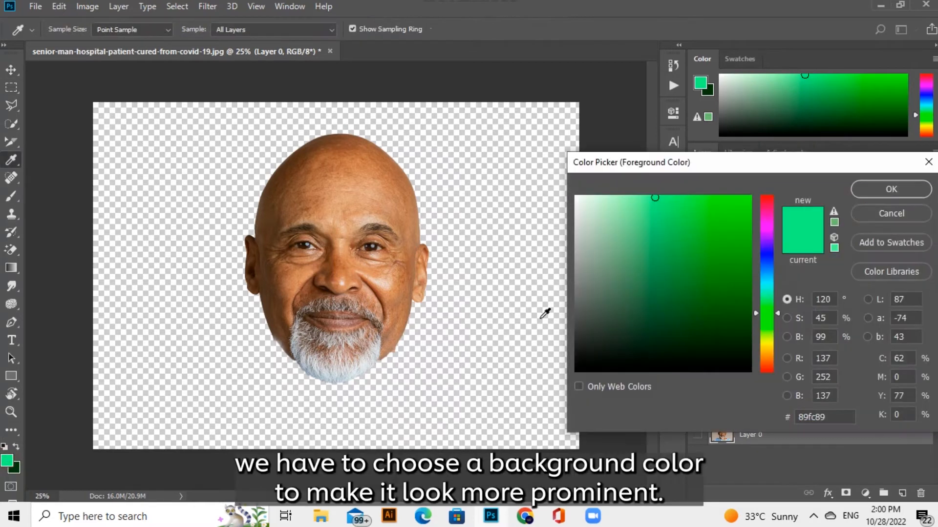
{"action": "left_click", "coordinate": [578, 369]}
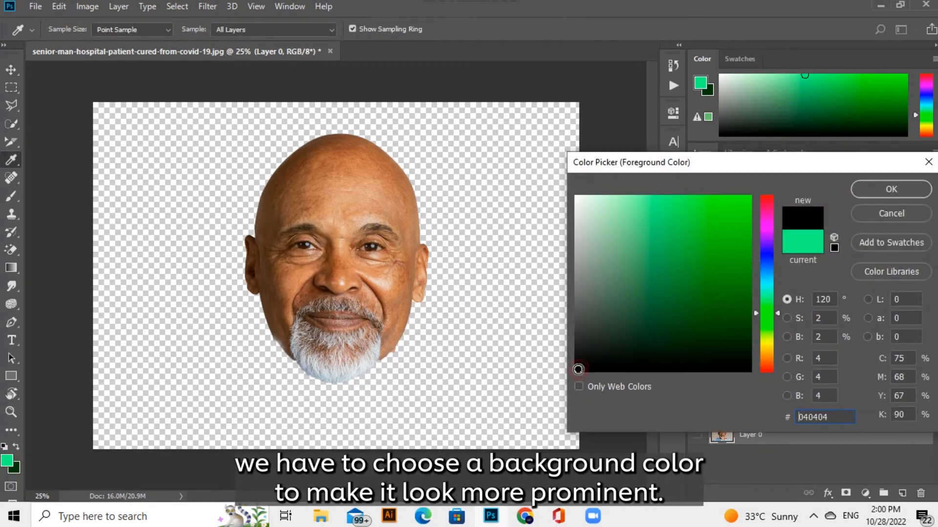
{"action": "left_click", "coordinate": [892, 192]}
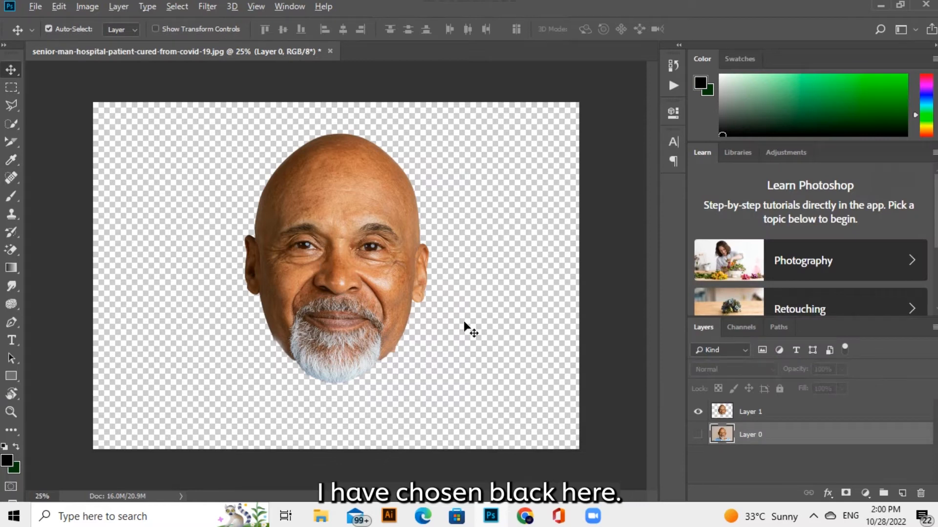
{"action": "key", "text": "alt+BackSpace"}
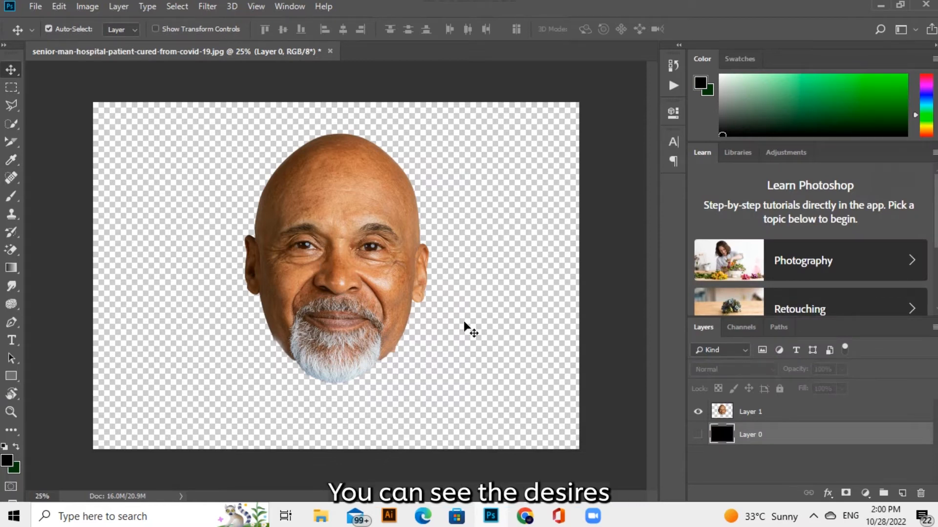
{"action": "left_click", "coordinate": [699, 435]}
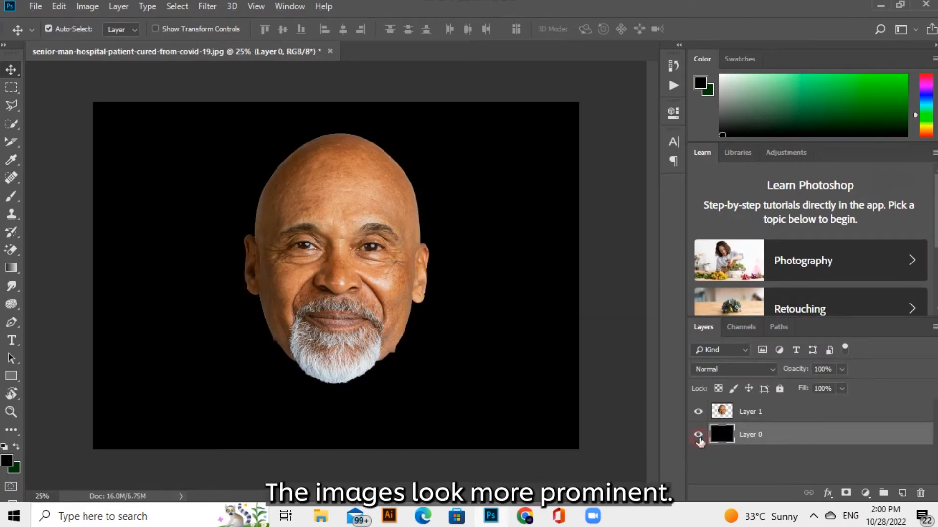
Show the rulers and place a vertical guide down the middle of the face
{"action": "left_click", "coordinate": [803, 412]}
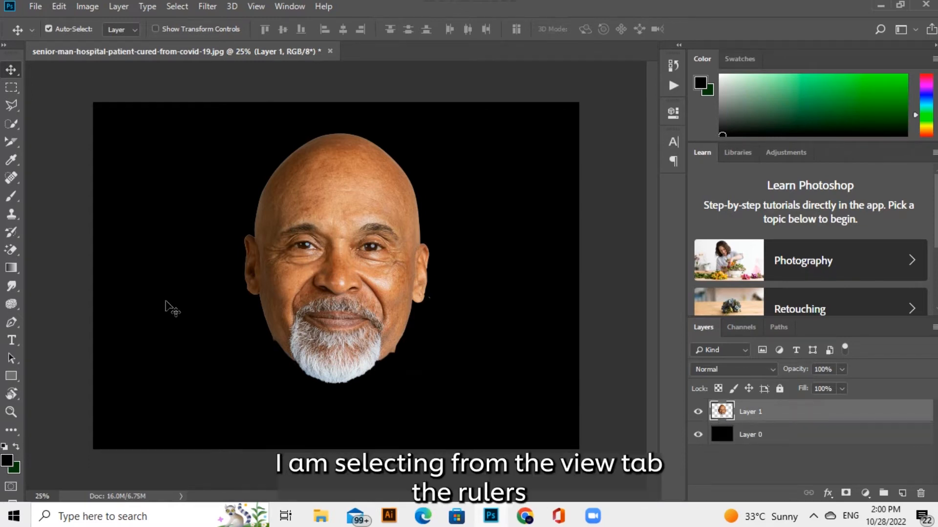
{"action": "left_click", "coordinate": [255, 5]}
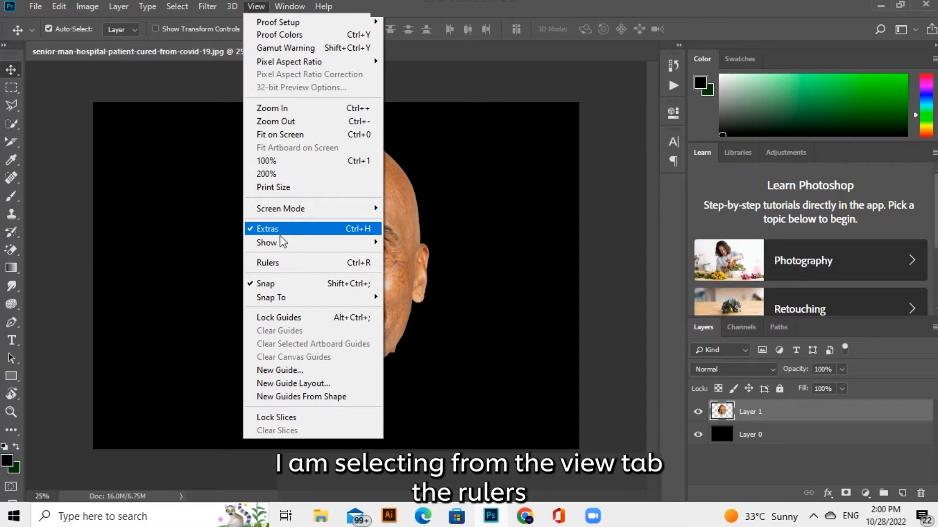
{"action": "left_click", "coordinate": [284, 268]}
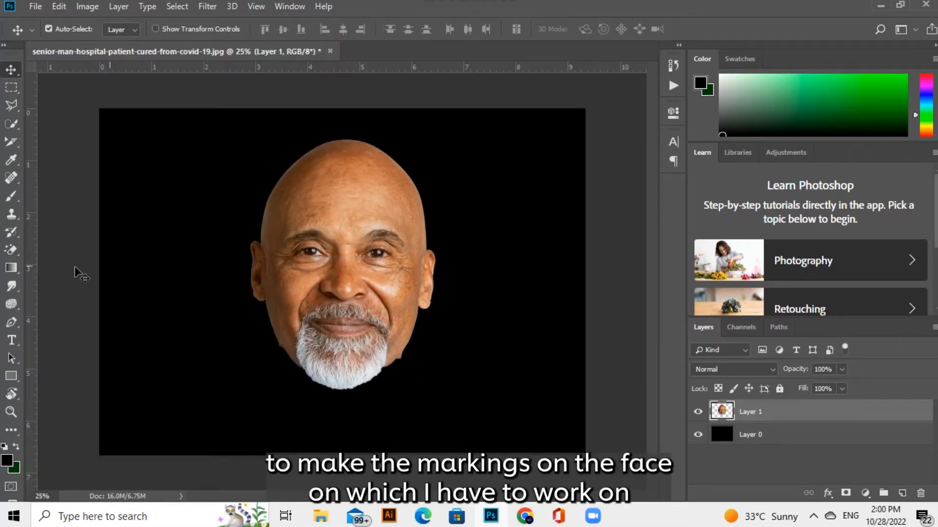
{"action": "mouse_move", "coordinate": [38, 266]}
{"action": "left_mouse_down"}
{"action": "mouse_move", "coordinate": [318, 279]}
{"action": "mouse_move", "coordinate": [49, 275]}
{"action": "mouse_move", "coordinate": [62, 279]}
{"action": "mouse_move", "coordinate": [313, 273]}
{"action": "mouse_move", "coordinate": [349, 289]}
{"action": "left_mouse_up"}
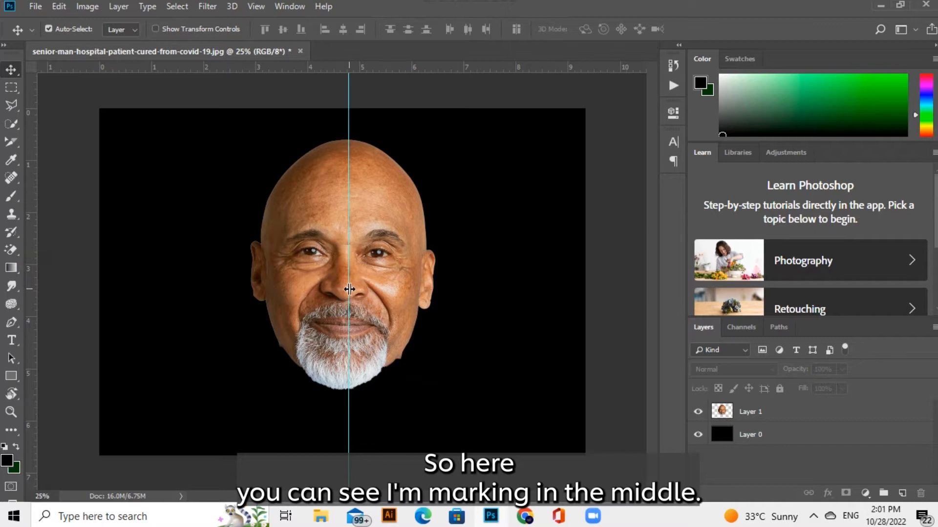
Marquee-select the left half of the face on Layer 1, invert the selection and add a layer mask hiding that half
{"action": "left_click", "coordinate": [745, 413]}
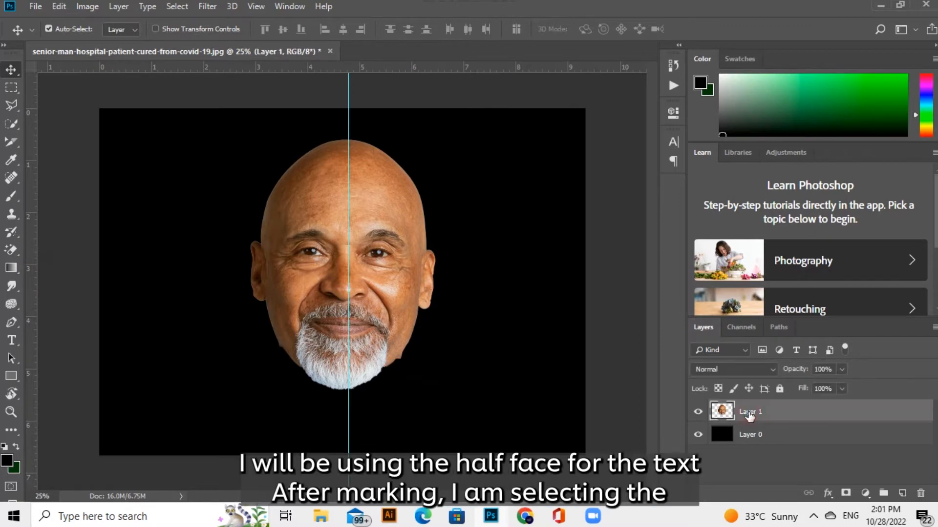
{"action": "left_click", "coordinate": [11, 87]}
{"action": "left_click_drag", "start_coordinate": [346, 141], "coordinate": [247, 390]}
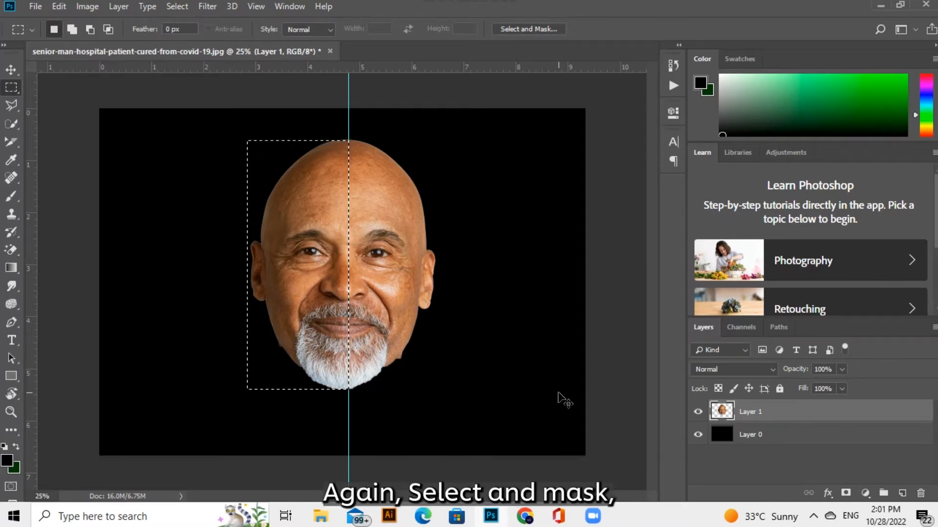
{"action": "key", "text": "ctrl+shift+i"}
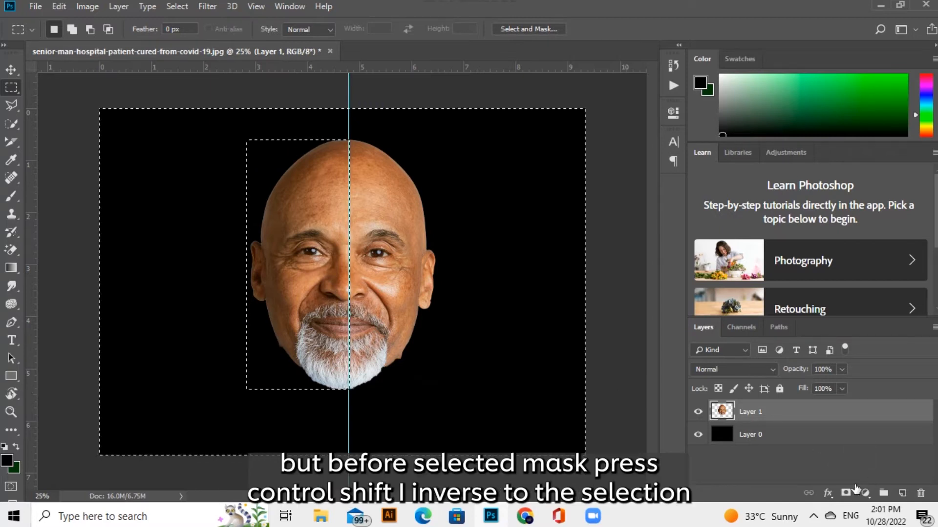
{"action": "left_click", "coordinate": [847, 492]}
Duplicate the masked face layer and delete the mask from the copy without applying it
{"action": "key", "text": "ctrl+j"}
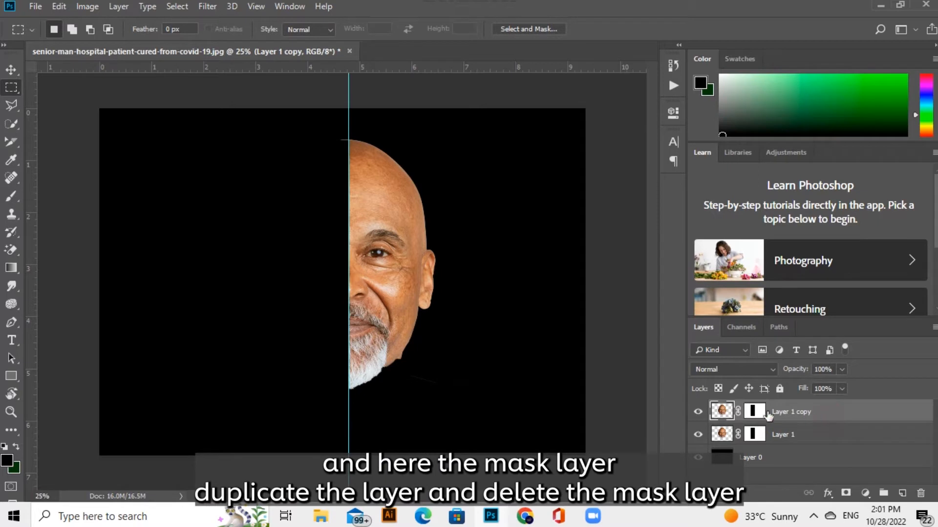
{"action": "left_click", "coordinate": [753, 412]}
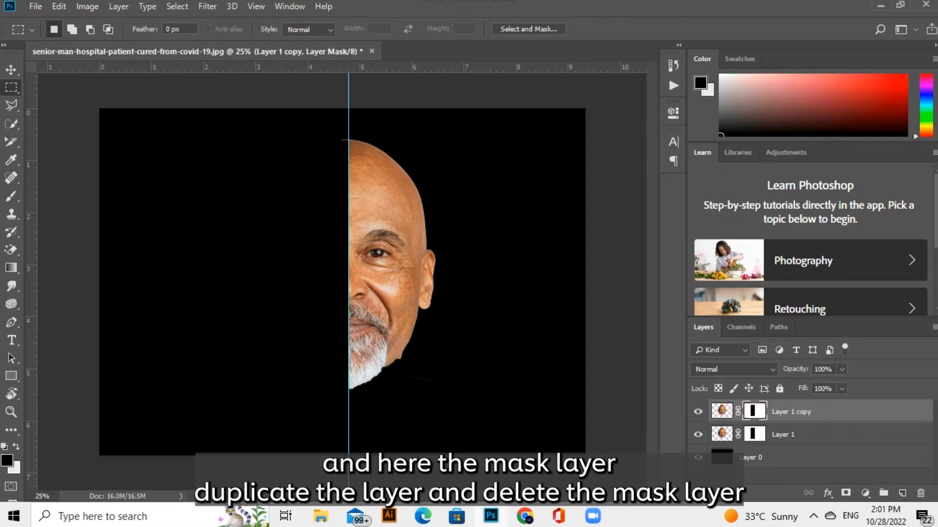
{"action": "left_click", "coordinate": [920, 493]}
{"action": "left_click", "coordinate": [543, 200]}
{"action": "left_click", "coordinate": [698, 411]}
{"action": "left_click", "coordinate": [698, 411]}
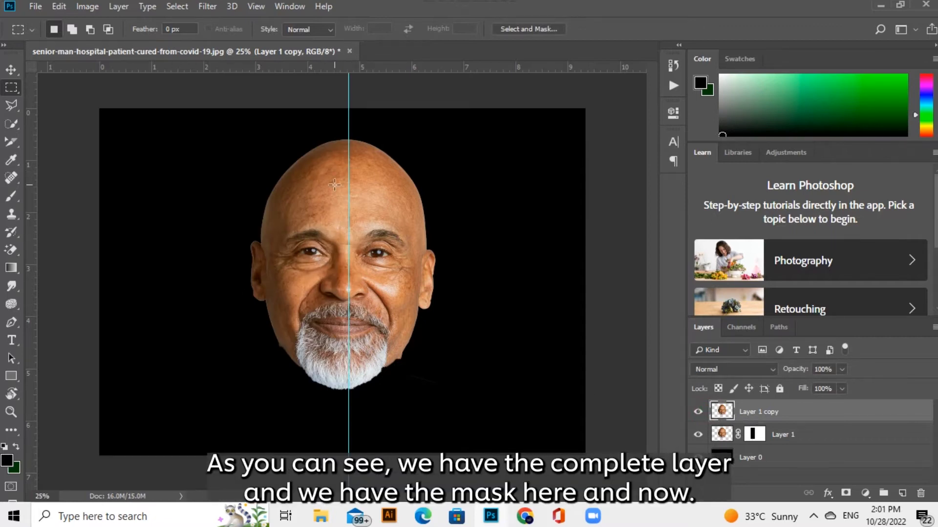
Activate the Type tool and set the text color to the near-white fdfefc
{"action": "key", "text": "v"}
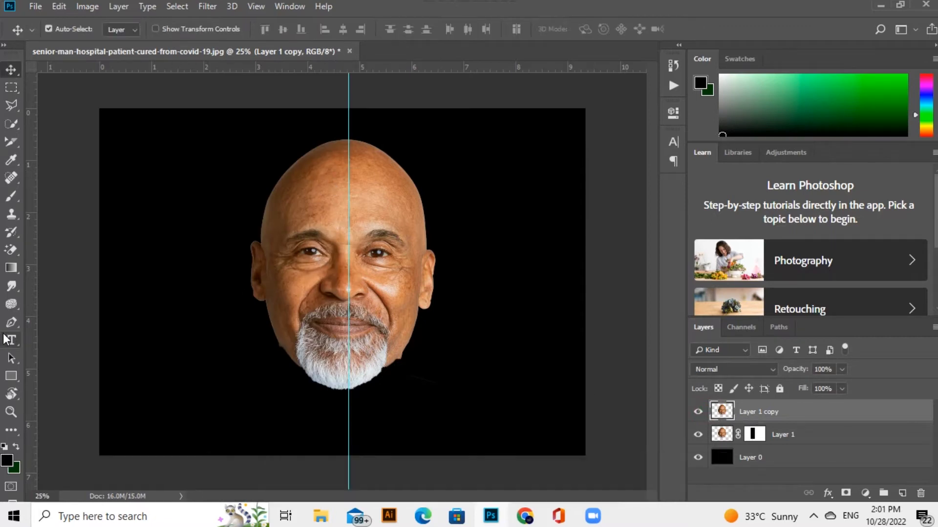
{"action": "left_click", "coordinate": [12, 340]}
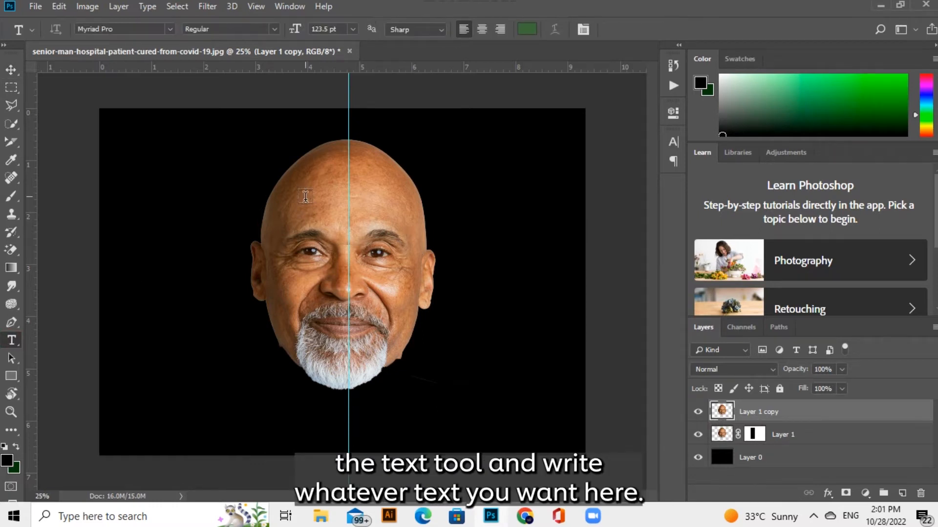
{"action": "left_click", "coordinate": [526, 30]}
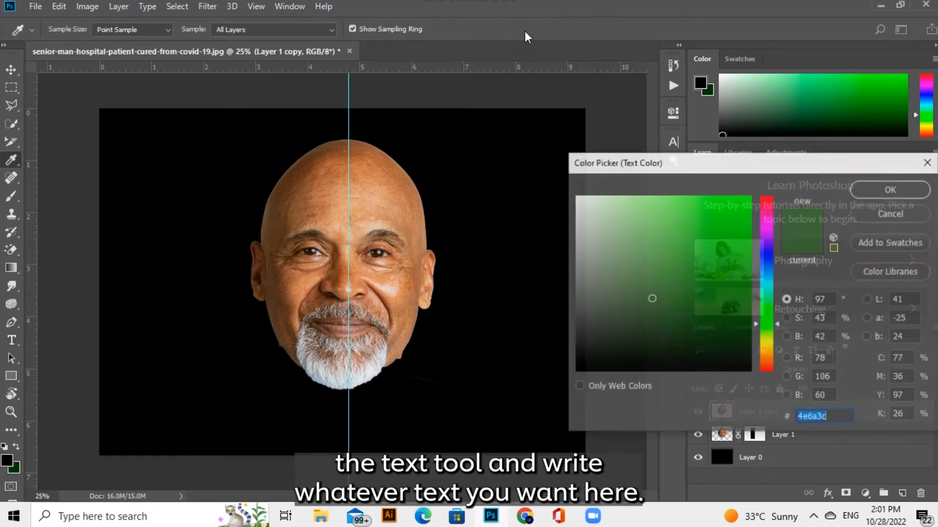
{"action": "left_click", "coordinate": [578, 196]}
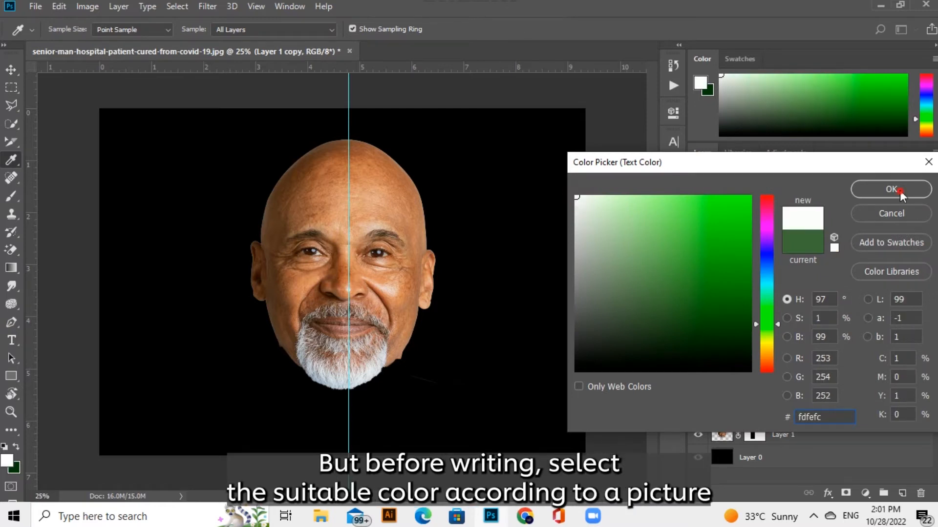
{"action": "left_click", "coordinate": [892, 189]}
Set the text font to Bebas Neue
{"action": "left_click", "coordinate": [168, 27]}
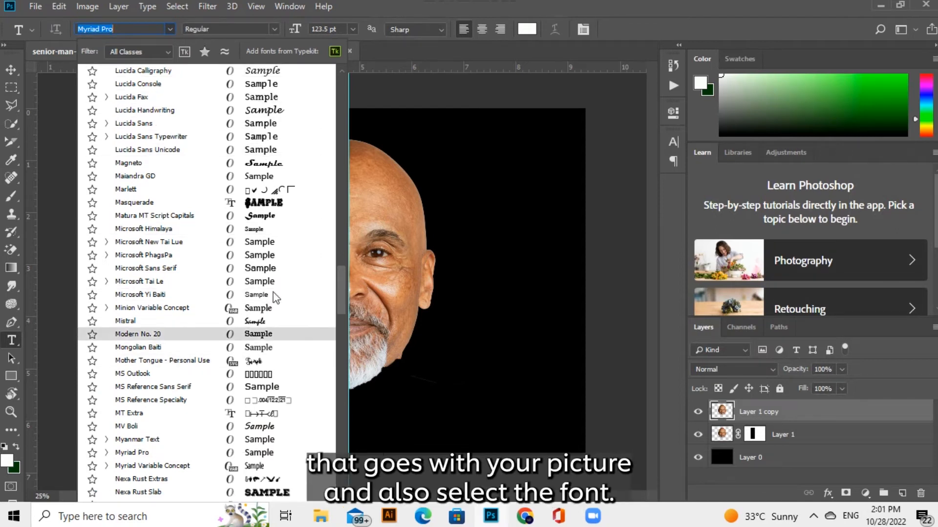
{"action": "type", "text": "b"}
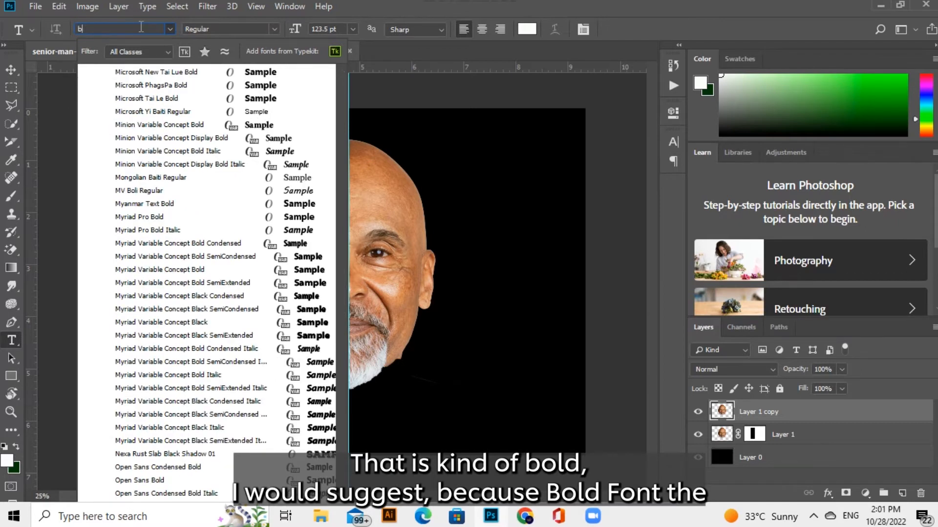
{"action": "type", "text": "as Ne"}
{"action": "key", "text": "Return"}
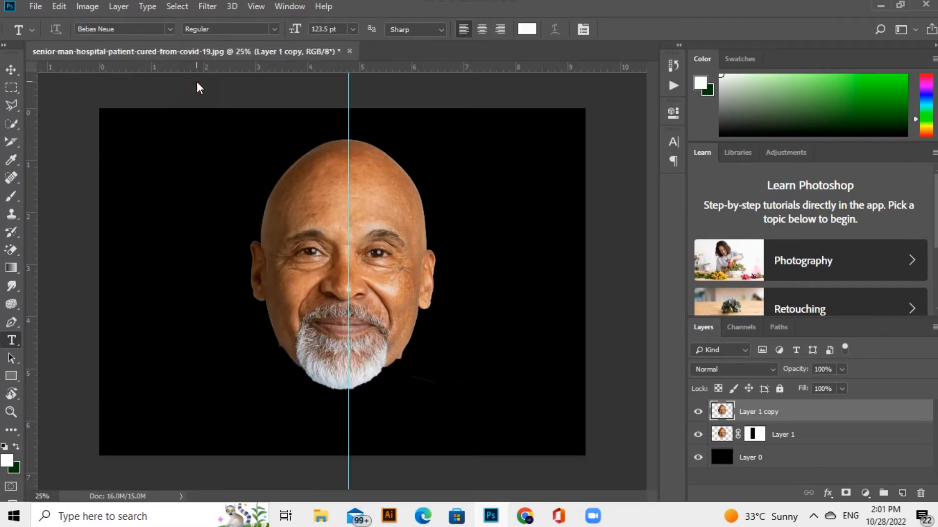
Add the text "BE" over the forehead and move it so that its right edge meets the vertical guide
{"action": "left_click", "coordinate": [295, 197]}
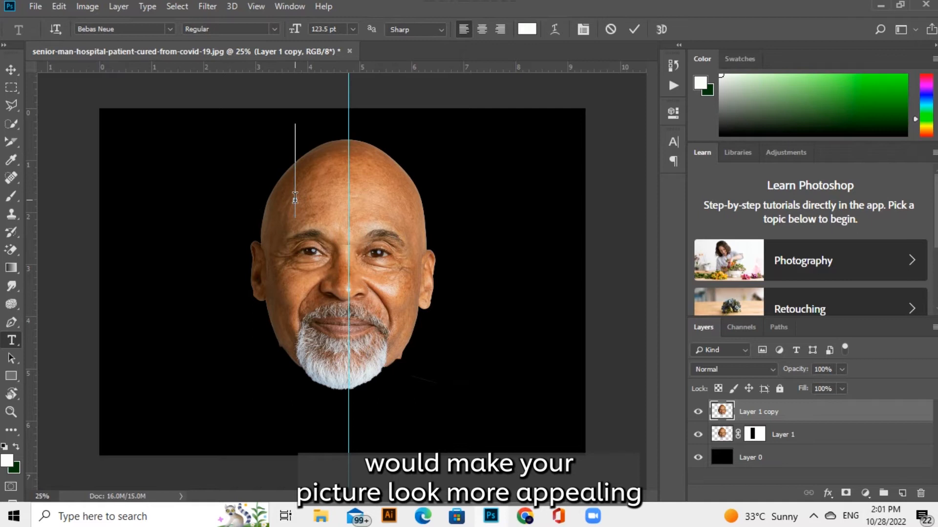
{"action": "type", "text": "BE"}
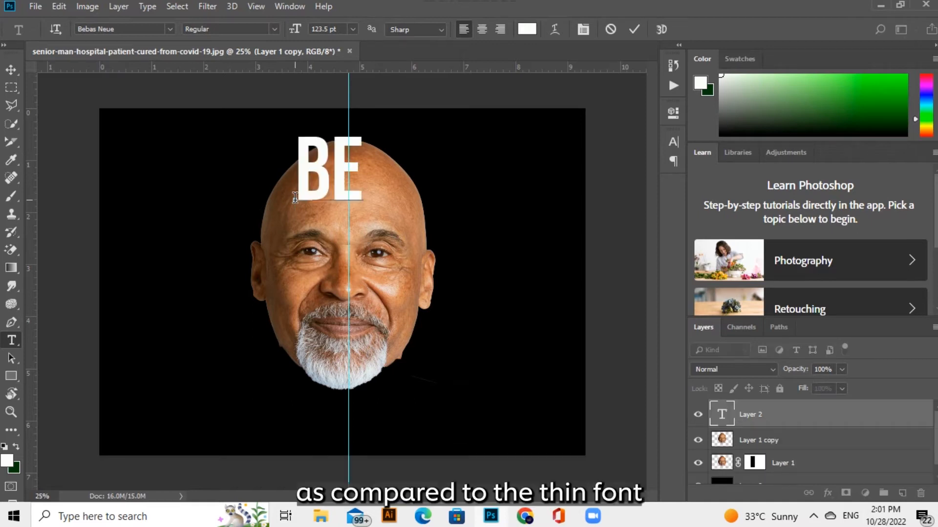
{"action": "key", "text": "ctrl+Return"}
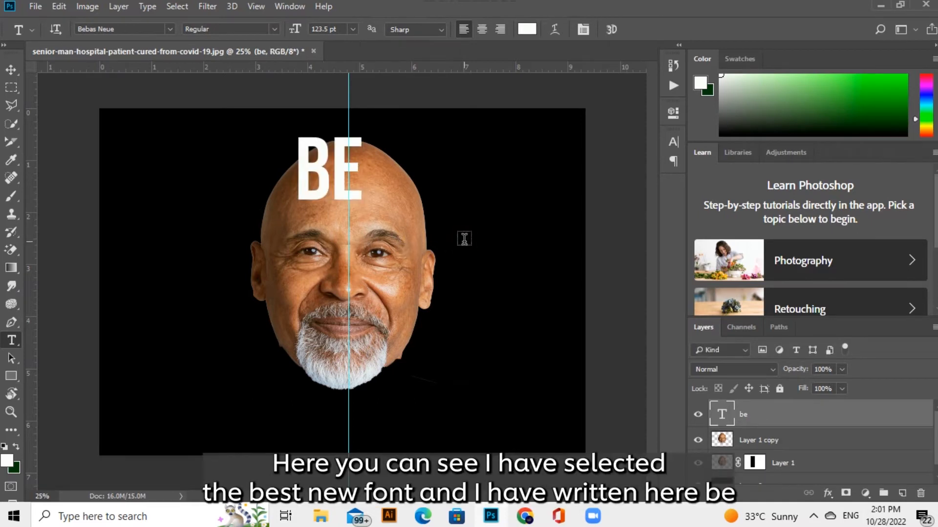
{"action": "key", "text": "v"}
{"action": "left_click_drag", "start_coordinate": [333, 199], "coordinate": [328, 203]}
Scale the BE text down and fit it near the top of the head, ending at the vertical guide
{"action": "key", "text": "ctrl+t"}
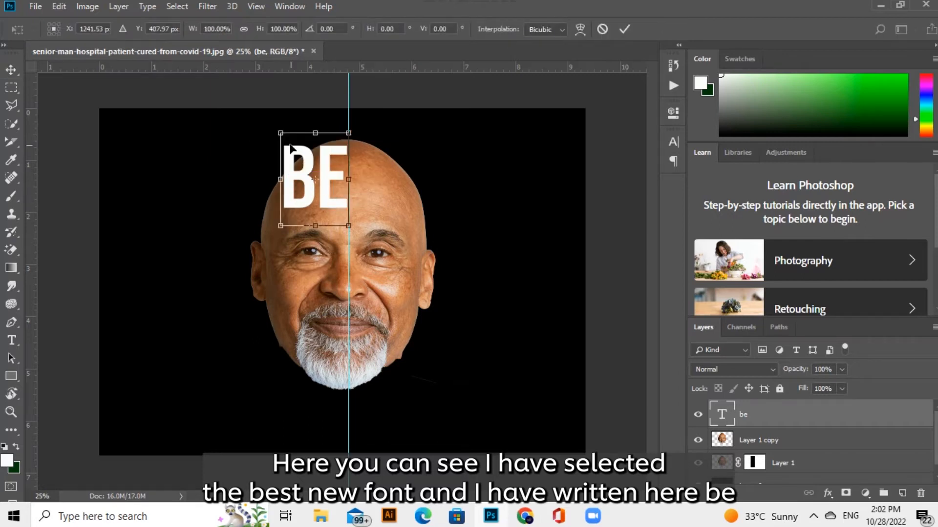
{"action": "left_click_drag", "start_coordinate": [281, 134], "coordinate": [297, 151]}
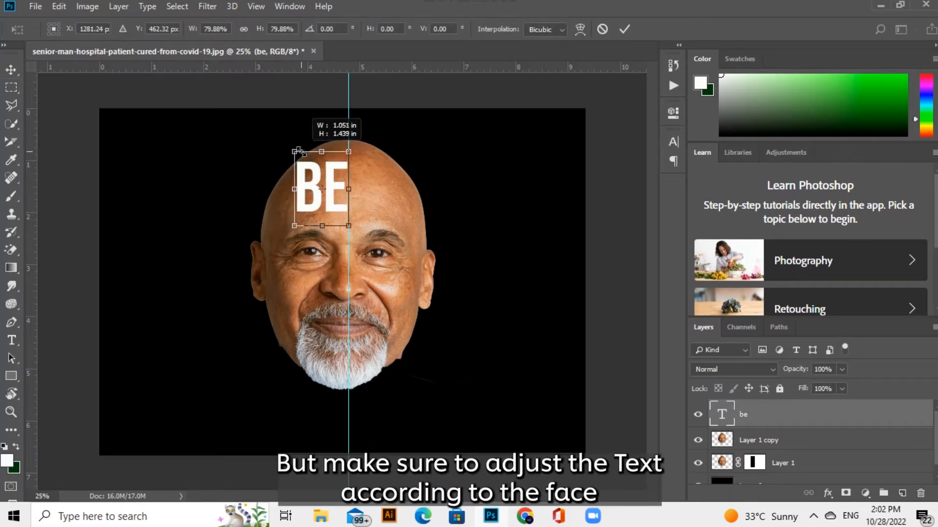
{"action": "left_click_drag", "start_coordinate": [330, 183], "coordinate": [330, 181]}
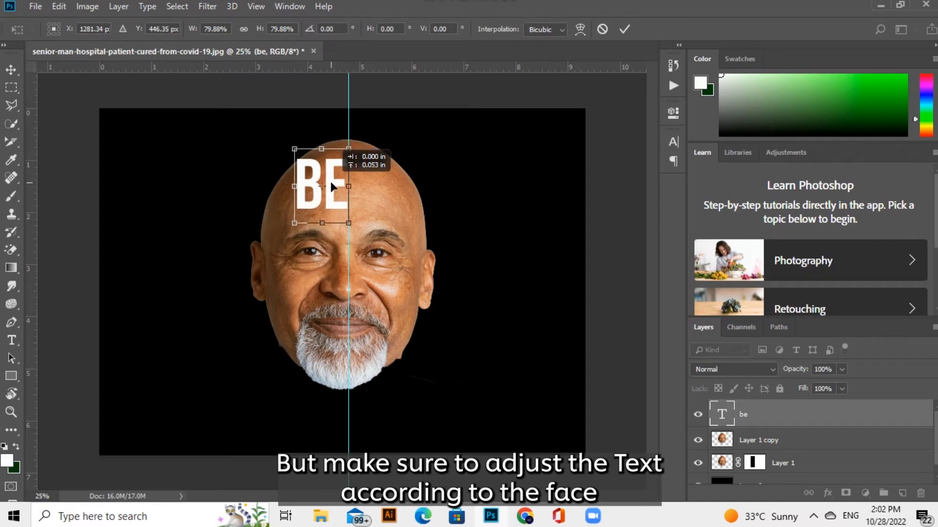
{"action": "left_click_drag", "start_coordinate": [299, 214], "coordinate": [312, 205]}
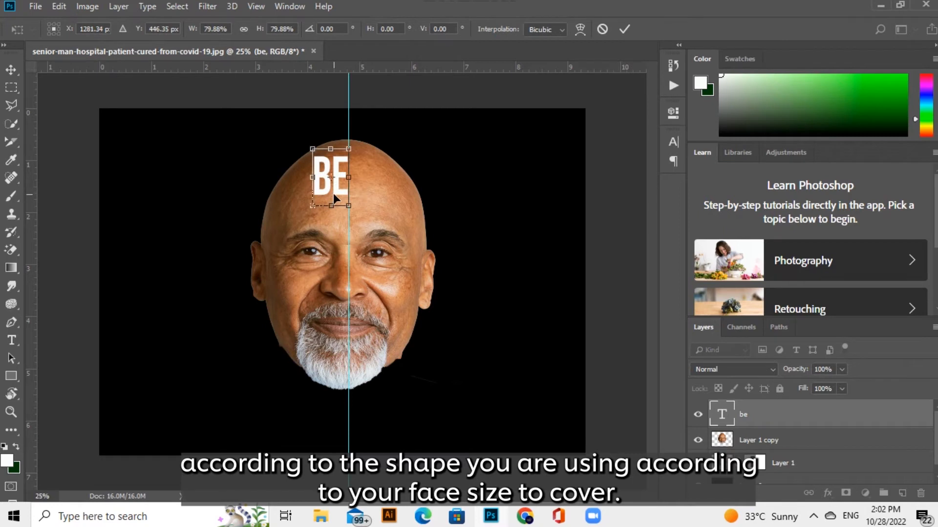
{"action": "key", "text": "ctrl+z"}
{"action": "left_click_drag", "start_coordinate": [294, 223], "coordinate": [335, 201]}
{"action": "key", "text": "Return"}
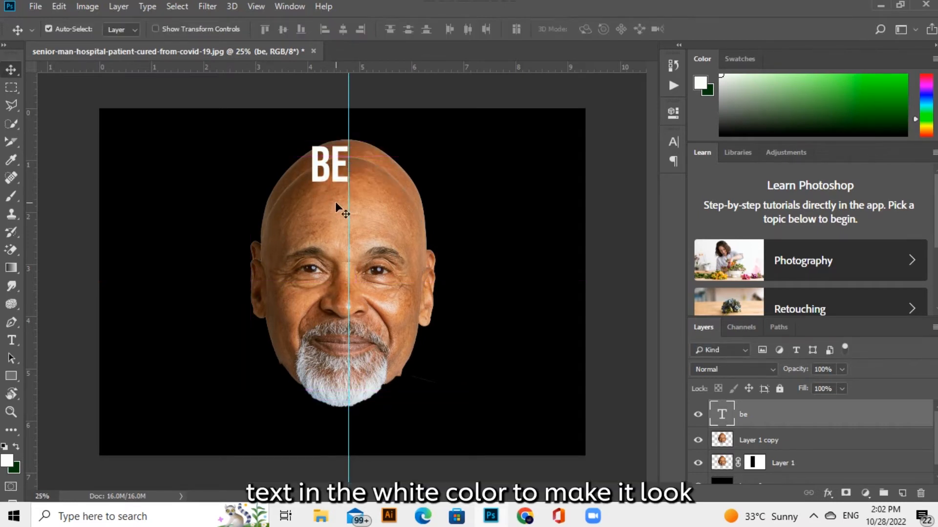
Duplicate the BE text directly below itself and change the copy's wording to "BRA"
{"action": "left_click", "coordinate": [335, 175]}
{"action": "left_click_drag", "start_coordinate": [337, 180], "coordinate": [336, 216]}
{"action": "key", "text": "t"}
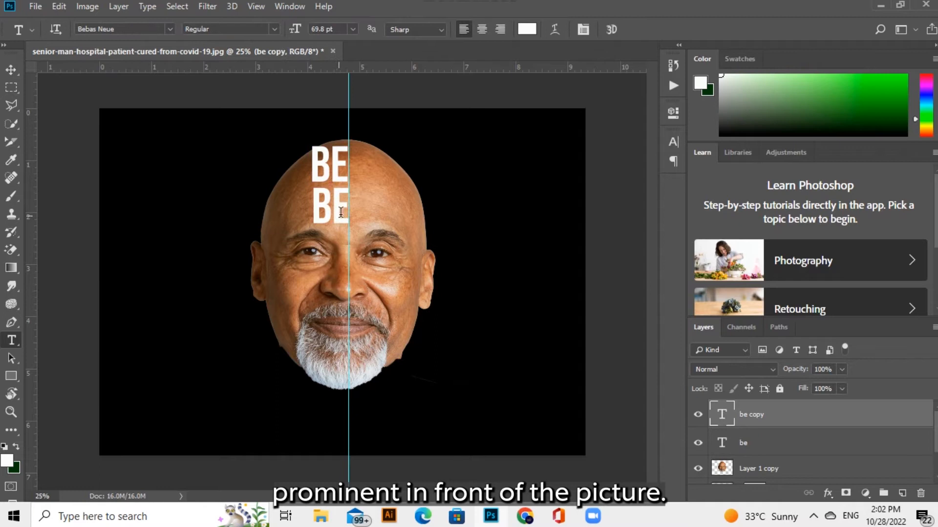
{"action": "double_click", "coordinate": [337, 205]}
{"action": "type", "text": "bra"}
{"action": "key", "text": "ctrl+Return"}
{"action": "key", "text": "v"}
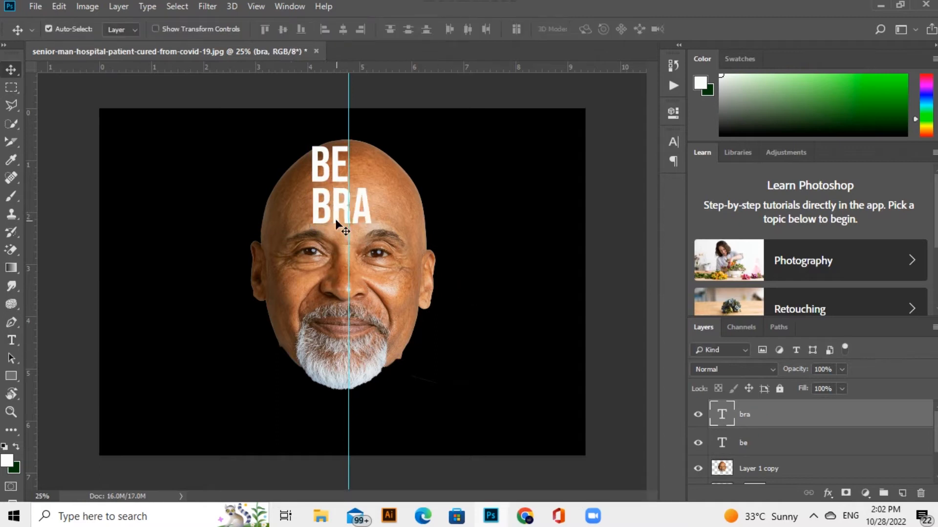
Scale the BRA text to span the width between the face's left edge and the vertical guide
{"action": "key", "text": "ctrl+t"}
{"action": "left_click_drag", "start_coordinate": [290, 234], "coordinate": [272, 249]}
{"action": "key", "text": "Return"}
Duplicate the BRA text below itself and change the copy's wording to "VE"
{"action": "left_click_drag", "start_coordinate": [343, 226], "coordinate": [354, 341]}
{"action": "key", "text": "t"}
{"action": "double_click", "coordinate": [332, 273]}
{"action": "type", "text": "ve"}
{"action": "key", "text": "ctrl+Return"}
{"action": "key", "text": "v"}
Enlarge the VE text to fill the left half of the face from the eye to the mouth, ending at the guide
{"action": "key", "text": "ctrl+t"}
{"action": "left_click_drag", "start_coordinate": [344, 315], "coordinate": [343, 313]}
{"action": "left_click_drag", "start_coordinate": [274, 337], "coordinate": [256, 352]}
{"action": "left_click_drag", "start_coordinate": [323, 332], "coordinate": [323, 323]}
{"action": "key", "text": "Return"}
Duplicate a text line below VE, over the beard, and change the copy's wording to "AND"
{"action": "left_click_drag", "start_coordinate": [335, 216], "coordinate": [337, 353]}
{"action": "key", "text": "t"}
{"action": "left_click_drag", "start_coordinate": [344, 354], "coordinate": [263, 353]}
{"action": "type", "text": "and"}
{"action": "key", "text": "ctrl+Return"}
Scale the AND text down and fit it over the beard under VE, ending at the vertical guide
{"action": "key", "text": "v"}
{"action": "key", "text": "ctrl+t"}
{"action": "left_click_drag", "start_coordinate": [353, 385], "coordinate": [323, 359]}
{"action": "left_click_drag", "start_coordinate": [315, 348], "coordinate": [292, 382]}
{"action": "key", "text": "Return"}
Change the wording of the lowest text line, below AND, to "STRONG"
{"action": "type", "text": "ttrong"}
{"action": "left_click", "coordinate": [292, 377]}
{"action": "type", "text": "s"}
{"action": "key", "text": "ctrl+Return"}
{"action": "key", "text": "v"}
Scale the lowest text line down to fit the chin and move it against the vertical guide
{"action": "key", "text": "ctrl+t"}
{"action": "left_click_drag", "start_coordinate": [396, 404], "coordinate": [329, 372]}
{"action": "left_click_drag", "start_coordinate": [294, 380], "coordinate": [335, 380]}
{"action": "key", "text": "Return"}
Correct the spelling of the lowest text line so that it reads "STRONG"
{"action": "key", "text": "t"}
{"action": "key", "text": "BackSpace"}
{"action": "key", "text": "ctrl+Return"}
{"action": "key", "text": "v"}
{"action": "key", "text": "ctrl+t"}
{"action": "key", "text": "Return"}
{"action": "key", "text": "t"}
{"action": "left_click", "coordinate": [341, 383]}
{"action": "key", "text": "Escape"}
{"action": "left_click", "coordinate": [334, 372]}
{"action": "type", "text": "ong"}
{"action": "key", "text": "ctrl+Return"}
{"action": "key", "text": "v"}
Position the STRONG text under AND at the chin, ending at the vertical guide, and deselect the layer
{"action": "left_click_drag", "start_coordinate": [342, 374], "coordinate": [307, 389]}
{"action": "key", "text": "ctrl+t"}
{"action": "key", "text": "Return"}
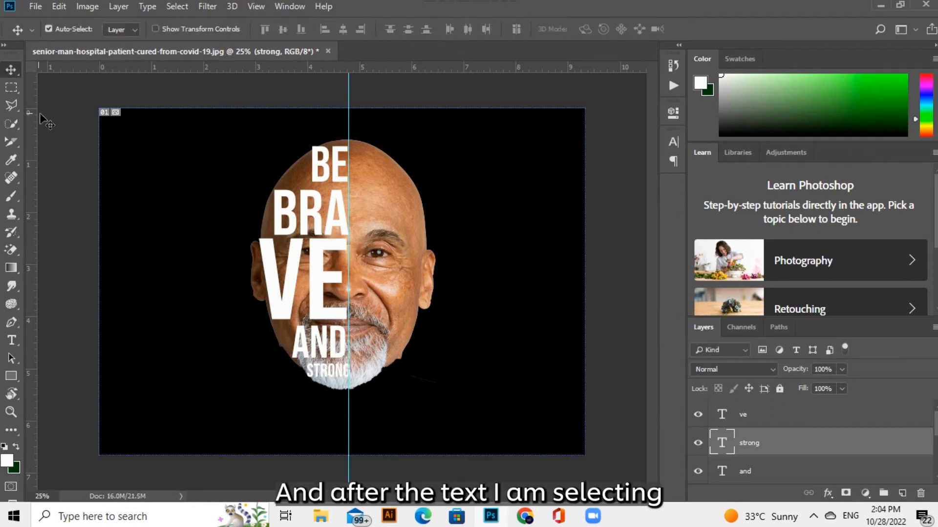
{"action": "left_click", "coordinate": [68, 134]}
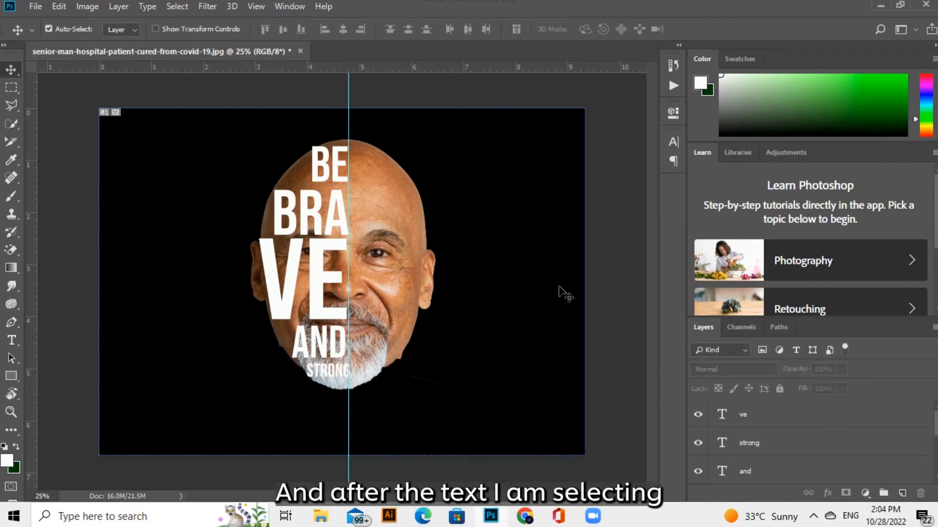
Group all the text layers from ve down to be and merge the group into one layer
{"action": "left_click", "coordinate": [845, 416]}
{"action": "left_click_drag", "start_coordinate": [936, 428], "coordinate": [936, 454]}
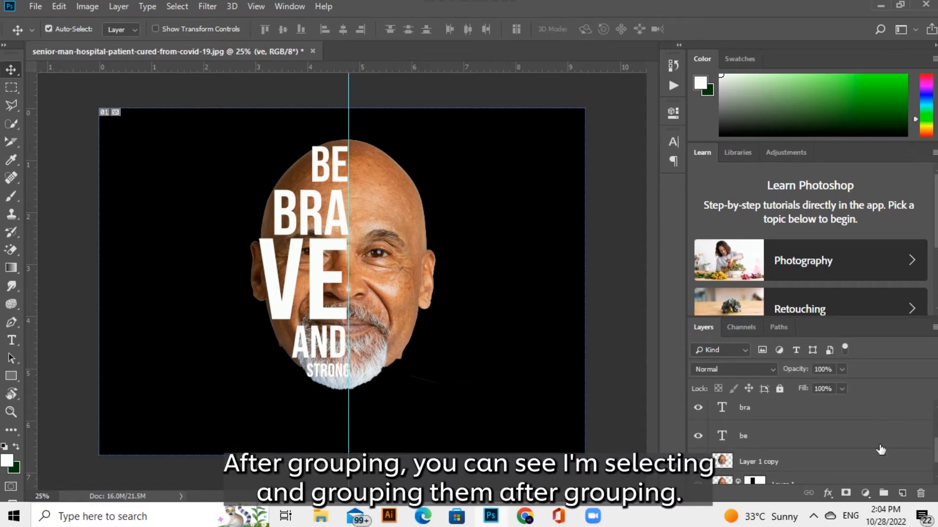
{"action": "left_click", "coordinate": [852, 436], "text": "shift"}
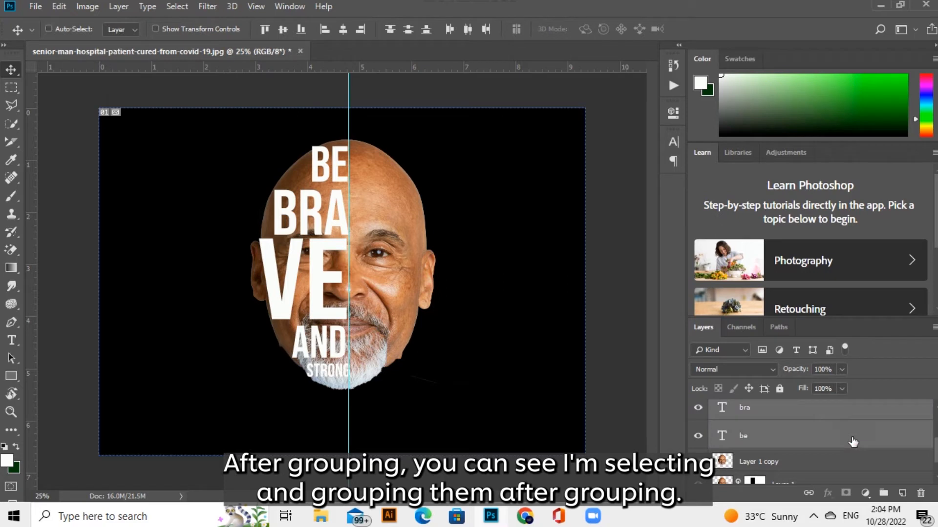
{"action": "key", "text": "ctrl+g"}
{"action": "right_click", "coordinate": [810, 410]}
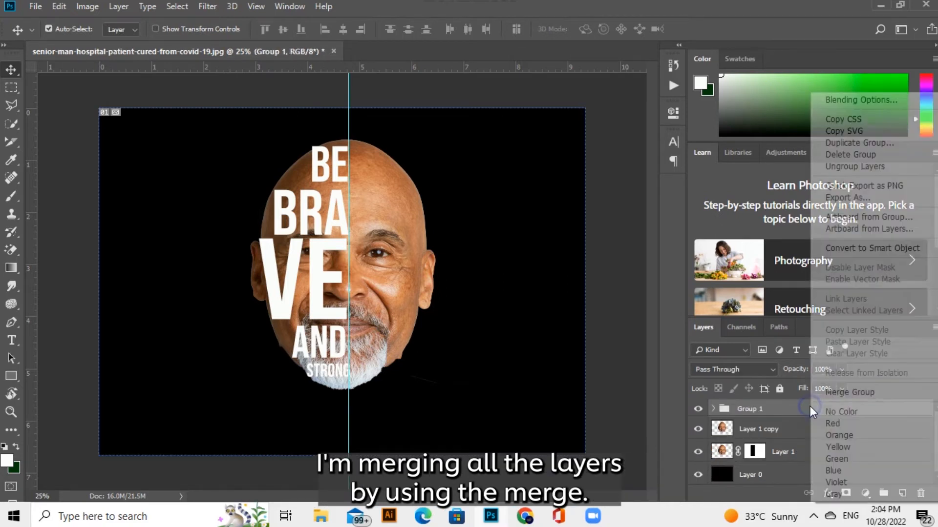
{"action": "left_click", "coordinate": [854, 392]}
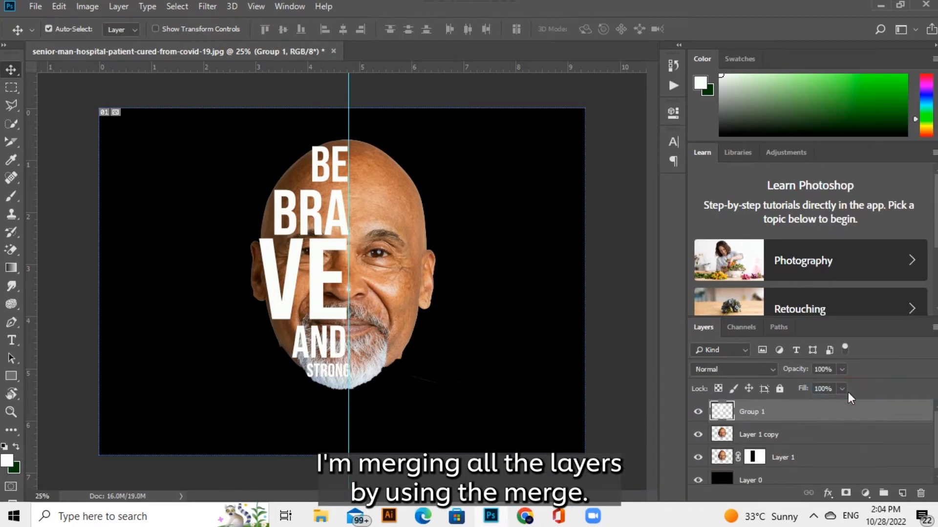
Load the merged text layer's outline as a selection, hide Group 1 and make Layer 1 copy the active layer
{"action": "key", "text": "ctrl"}
{"action": "left_click", "coordinate": [720, 413], "text": "ctrl"}
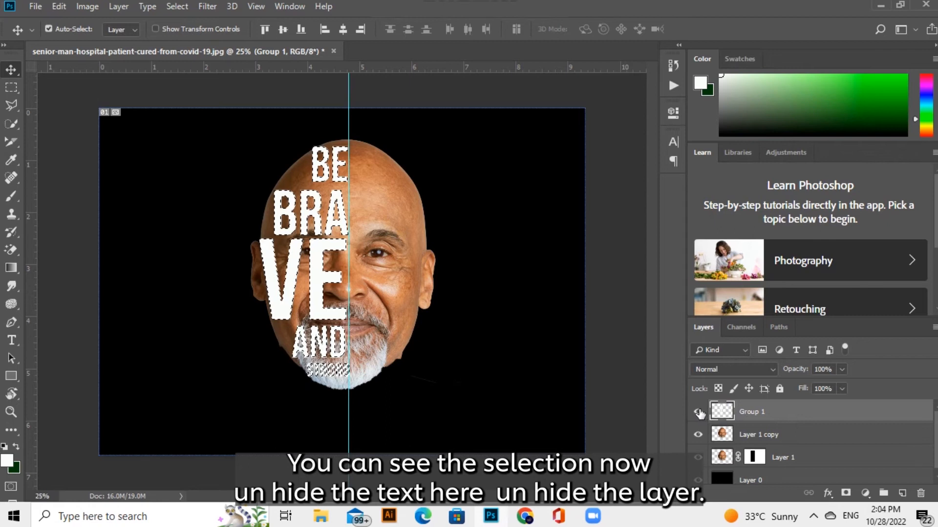
{"action": "left_click", "coordinate": [699, 411]}
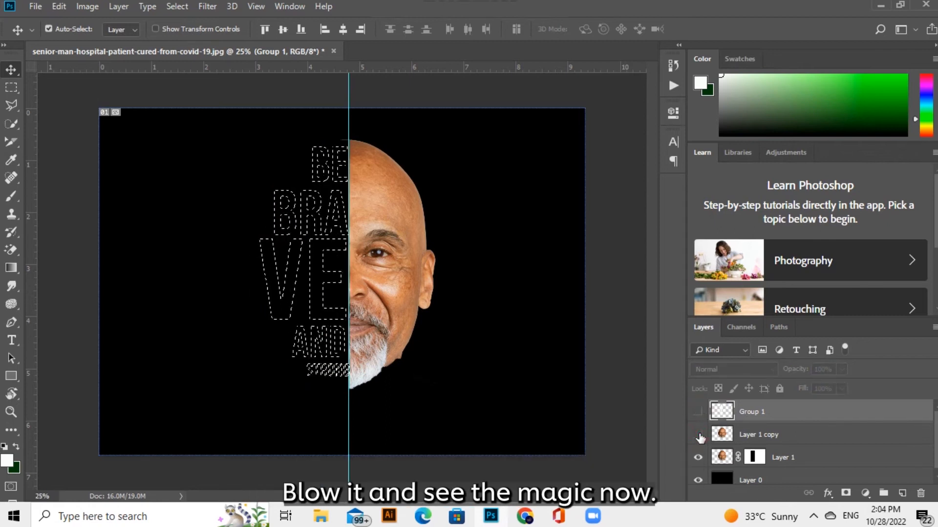
{"action": "left_click", "coordinate": [698, 435]}
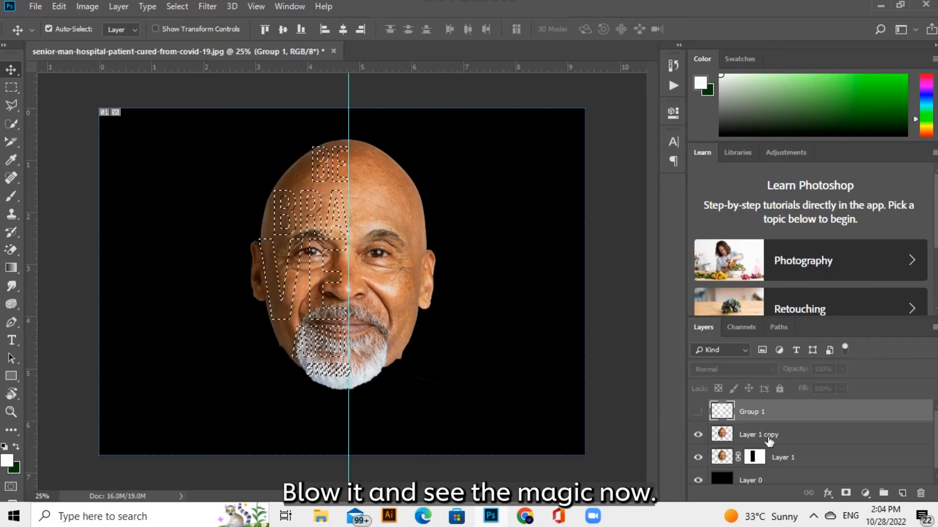
{"action": "left_click", "coordinate": [756, 436]}
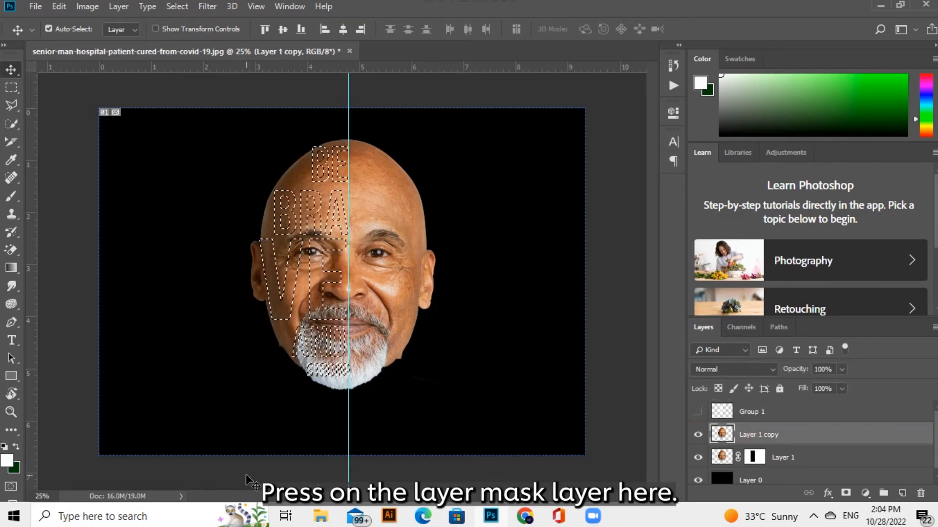
Set the foreground color to the near-black 040404
{"action": "left_click", "coordinate": [6, 461]}
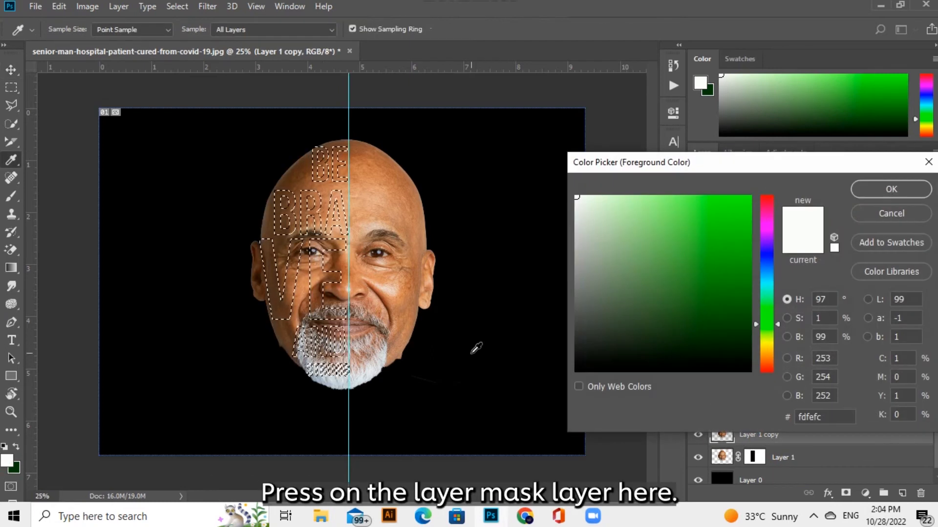
{"action": "left_click", "coordinate": [576, 370]}
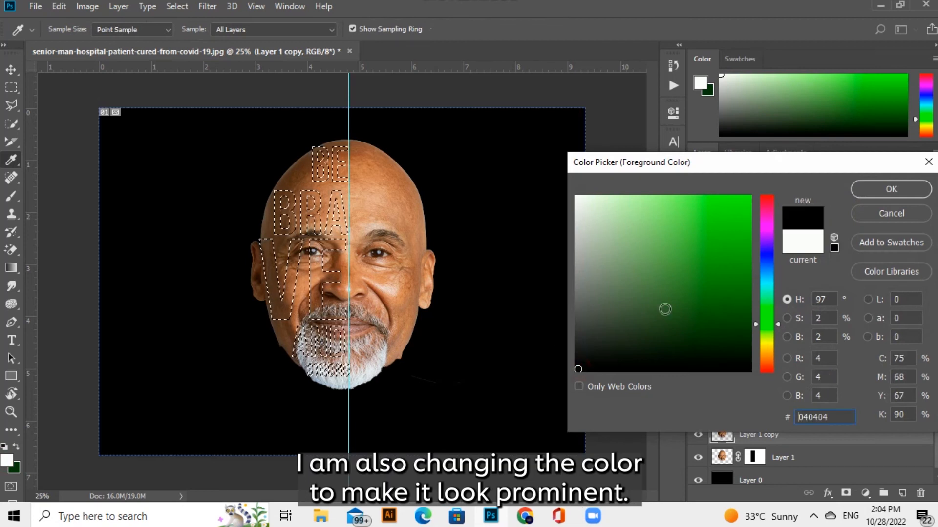
{"action": "left_click", "coordinate": [886, 191]}
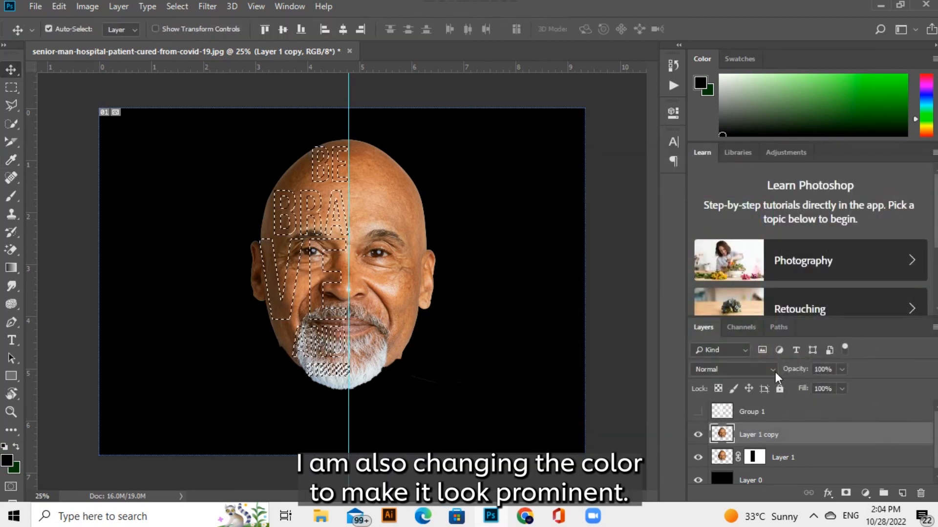
Fill the text-shaped selection on Layer 1's layer mask with the white background color
{"action": "left_click", "coordinate": [791, 457]}
{"action": "left_click", "coordinate": [753, 457]}
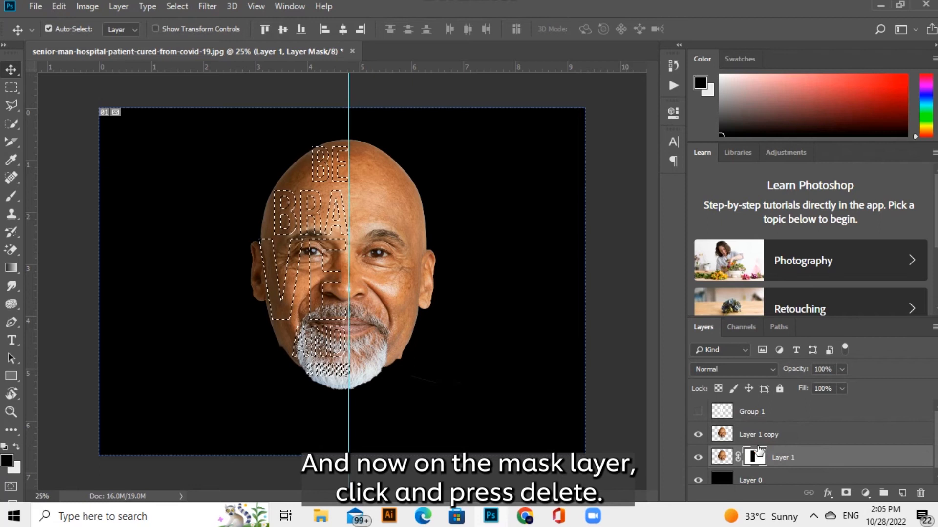
{"action": "key", "text": "ctrl+BackSpace"}
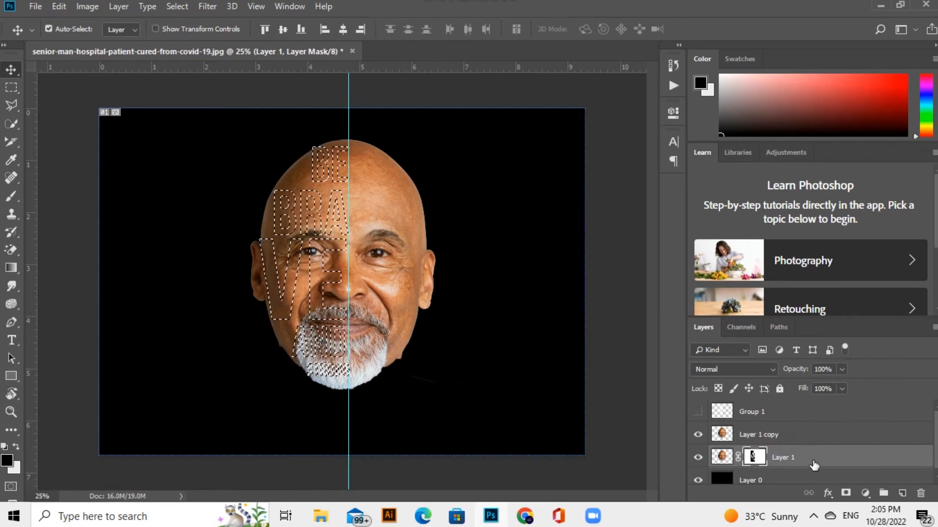
Hide Layer 1 copy, clear the selection and remove the vertical guide from the canvas
{"action": "left_click", "coordinate": [698, 435]}
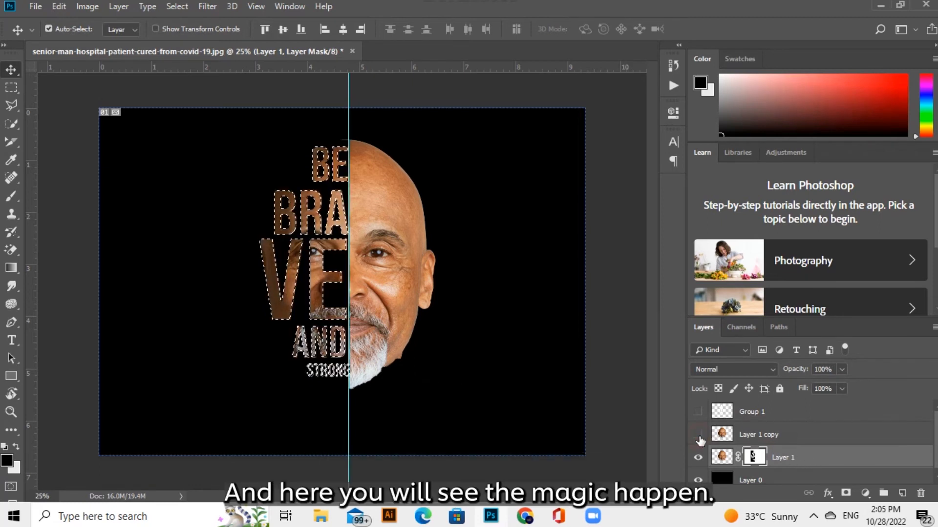
{"action": "key", "text": "ctrl+d"}
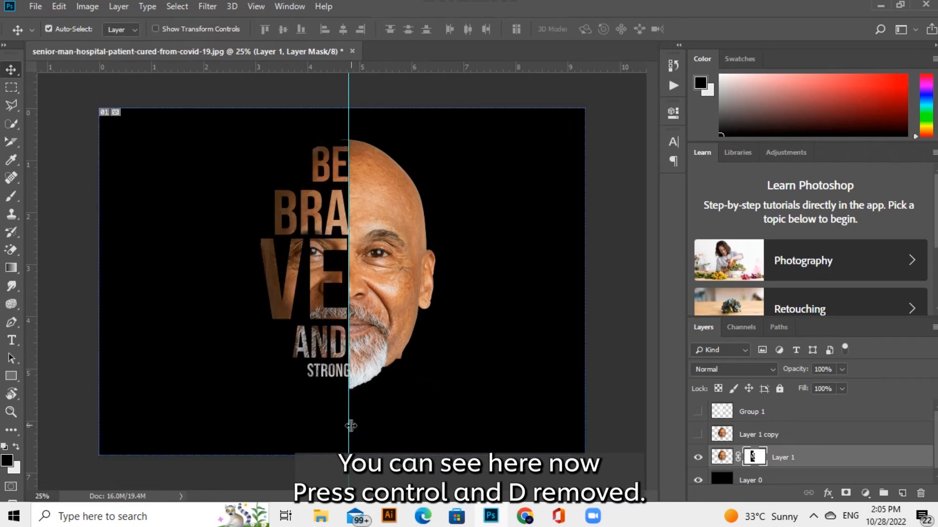
{"action": "left_click_drag", "start_coordinate": [346, 424], "coordinate": [46, 405]}
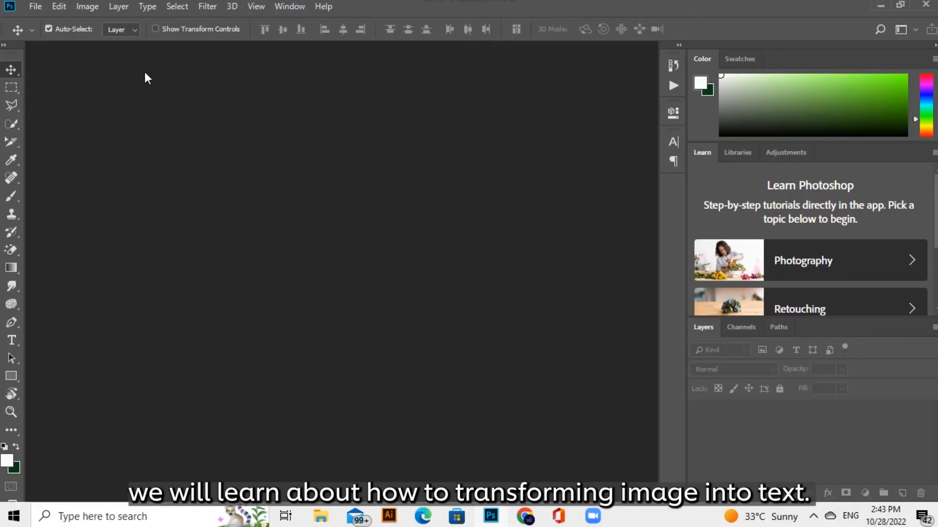
Open the image young-african-man-standing-isolated from Downloads and duplicate its Background layer
{"action": "left_click", "coordinate": [36, 6]}
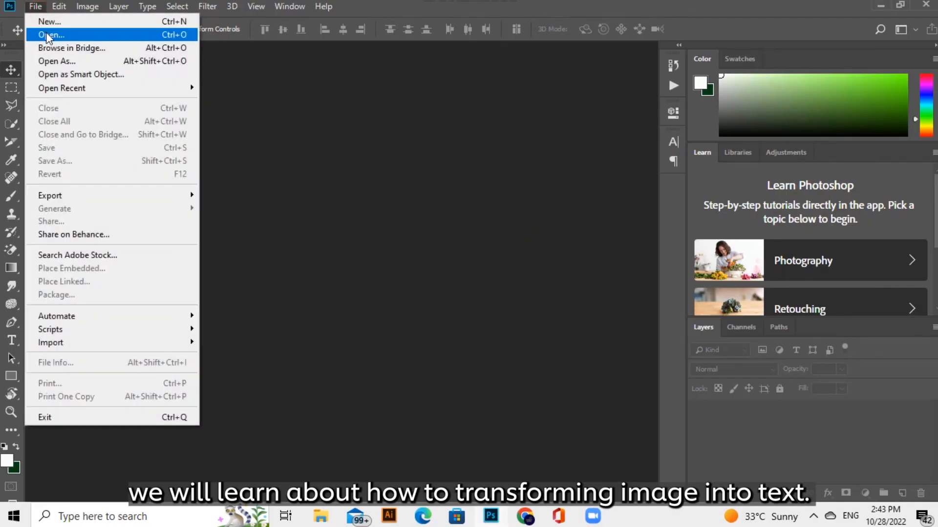
{"action": "left_click", "coordinate": [80, 33]}
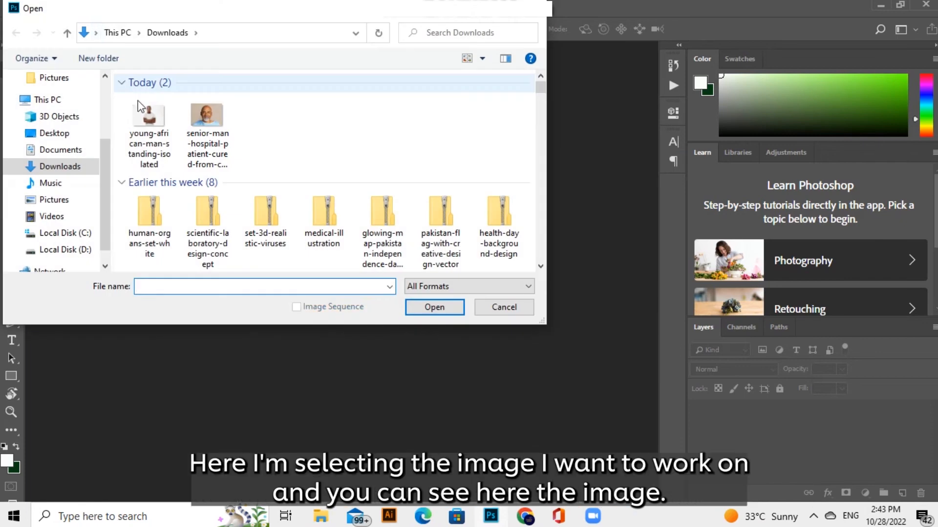
{"action": "left_click", "coordinate": [138, 121]}
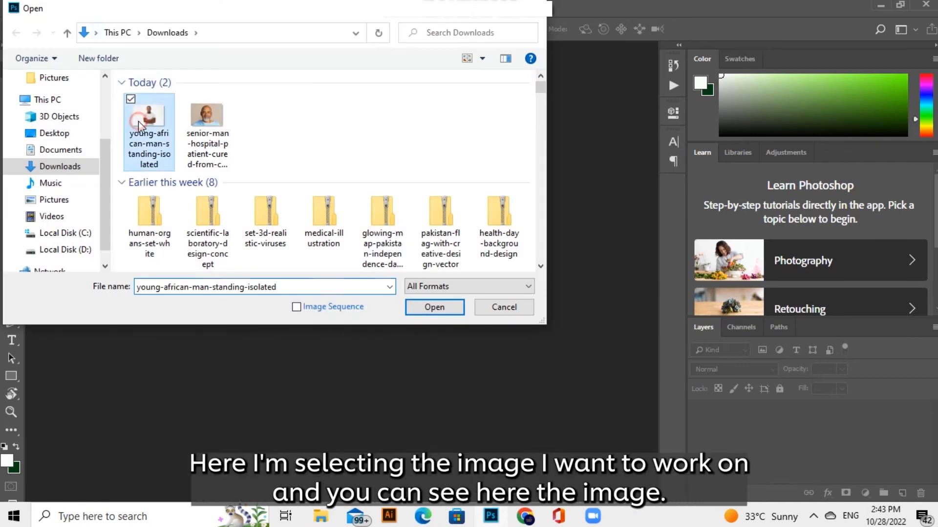
{"action": "left_click", "coordinate": [414, 307]}
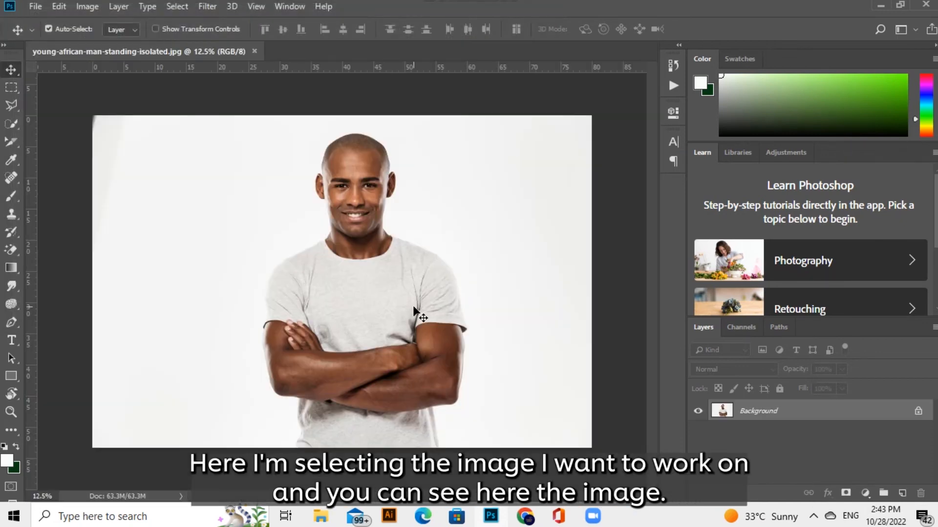
{"action": "key", "text": "ctrl+j"}
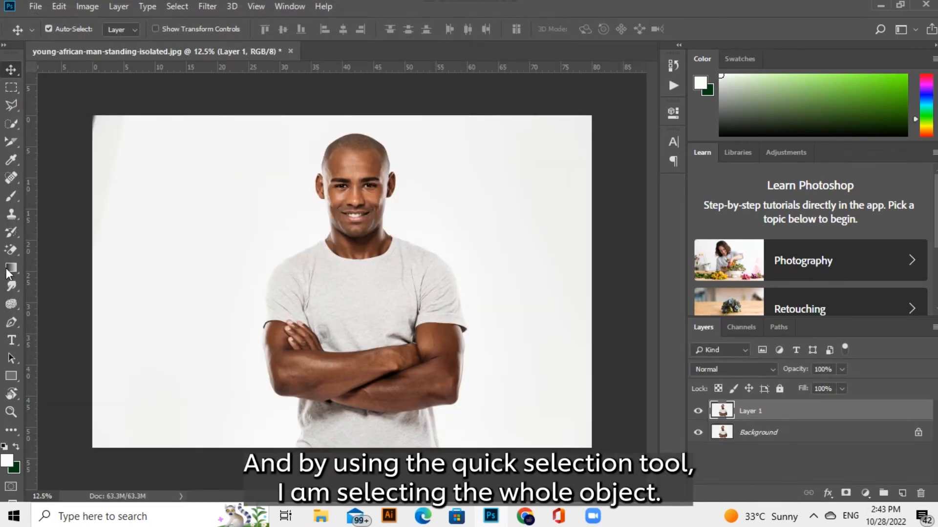
Select the man's whole body, including head, ears, shirt and both arms, with the Quick Selection tool
{"action": "left_click", "coordinate": [11, 123]}
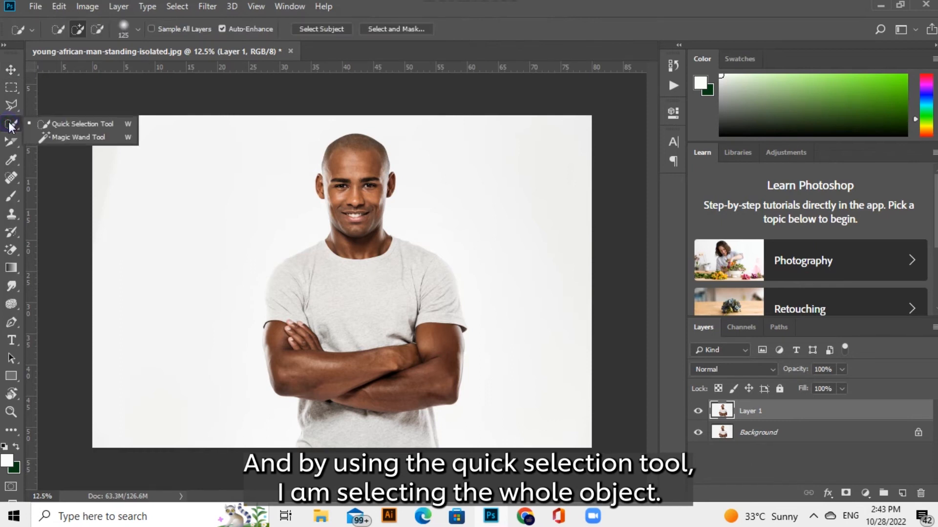
{"action": "left_click", "coordinate": [78, 123]}
{"action": "mouse_move", "coordinate": [342, 171]}
{"action": "left_mouse_down"}
{"action": "mouse_move", "coordinate": [358, 295]}
{"action": "mouse_move", "coordinate": [409, 269]}
{"action": "mouse_move", "coordinate": [439, 290]}
{"action": "mouse_move", "coordinate": [446, 354]}
{"action": "mouse_move", "coordinate": [458, 335]}
{"action": "mouse_move", "coordinate": [447, 394]}
{"action": "mouse_move", "coordinate": [398, 396]}
{"action": "left_mouse_up"}
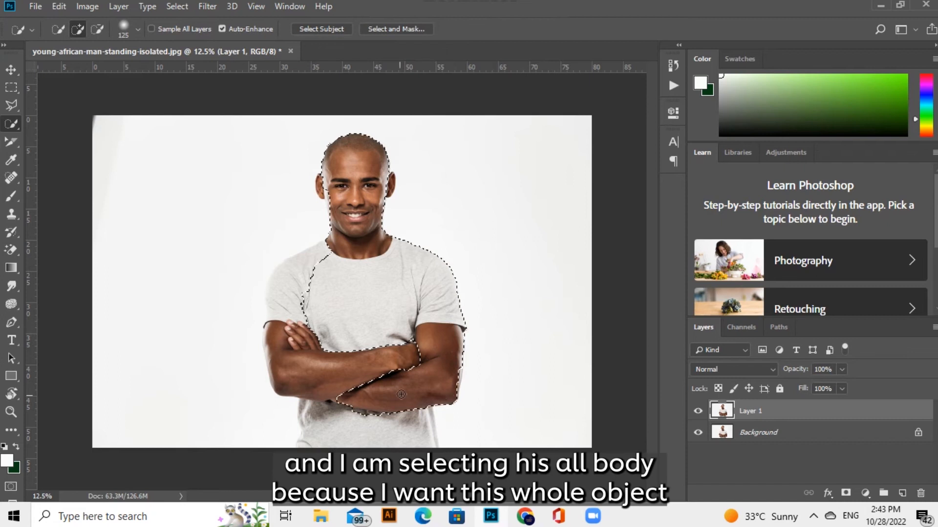
{"action": "left_click_drag", "start_coordinate": [383, 411], "coordinate": [404, 436]}
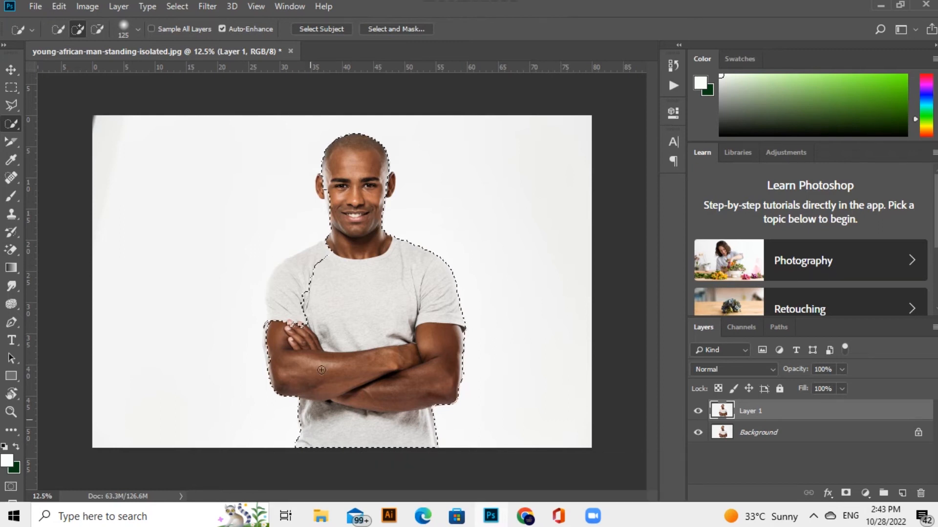
{"action": "mouse_move", "coordinate": [297, 292]}
{"action": "left_mouse_down"}
{"action": "mouse_move", "coordinate": [286, 286]}
{"action": "mouse_move", "coordinate": [287, 319]}
{"action": "mouse_move", "coordinate": [276, 323]}
{"action": "left_mouse_up"}
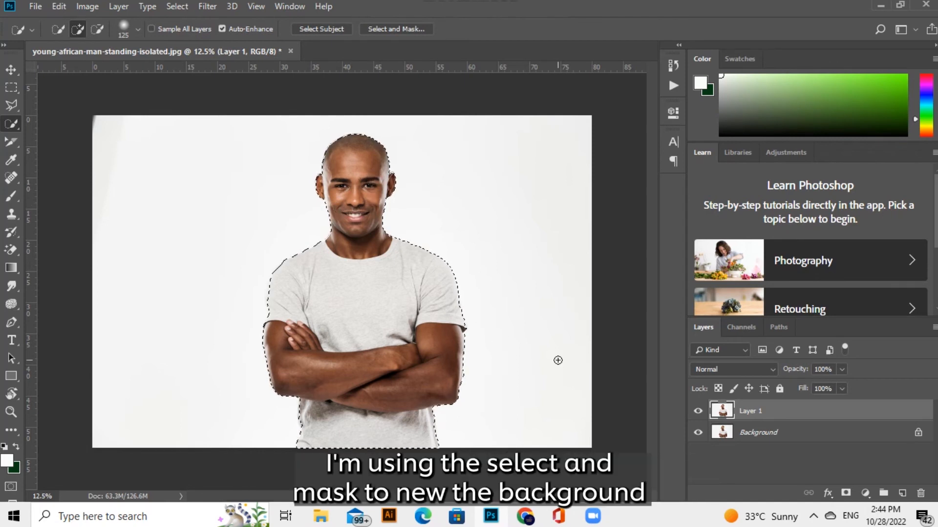
Copy the selected man to a new layer with Layer 1 and Background hidden, and add an empty layer beneath the cutout
{"action": "key", "text": "ctrl+j"}
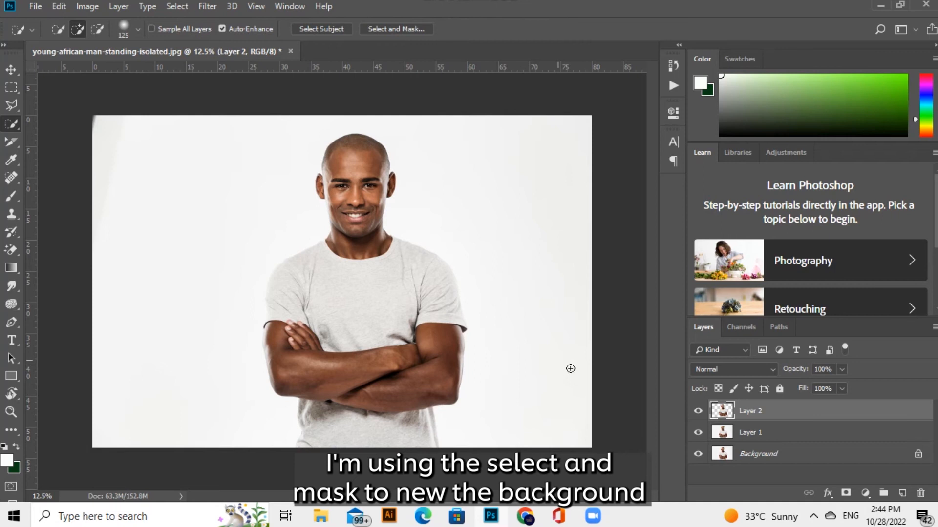
{"action": "left_click", "coordinate": [698, 453]}
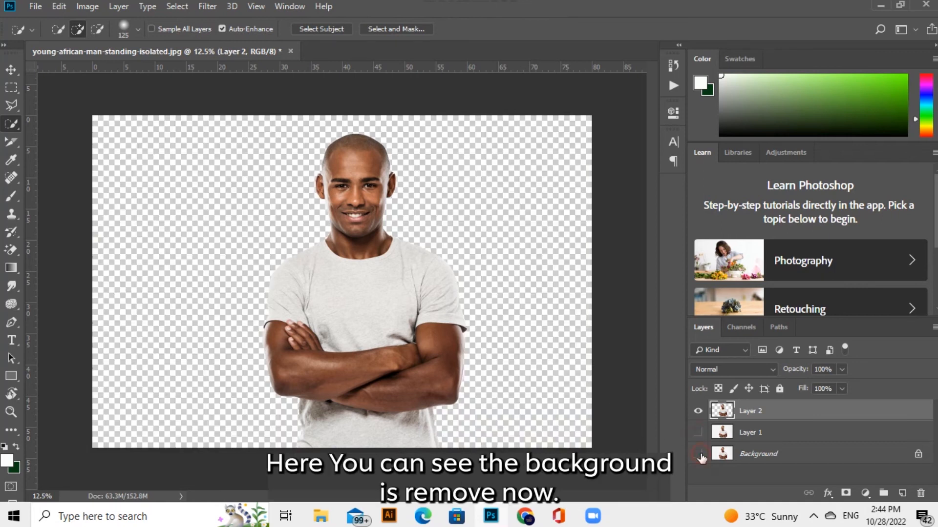
{"action": "left_click", "coordinate": [803, 436]}
{"action": "left_click", "coordinate": [901, 494]}
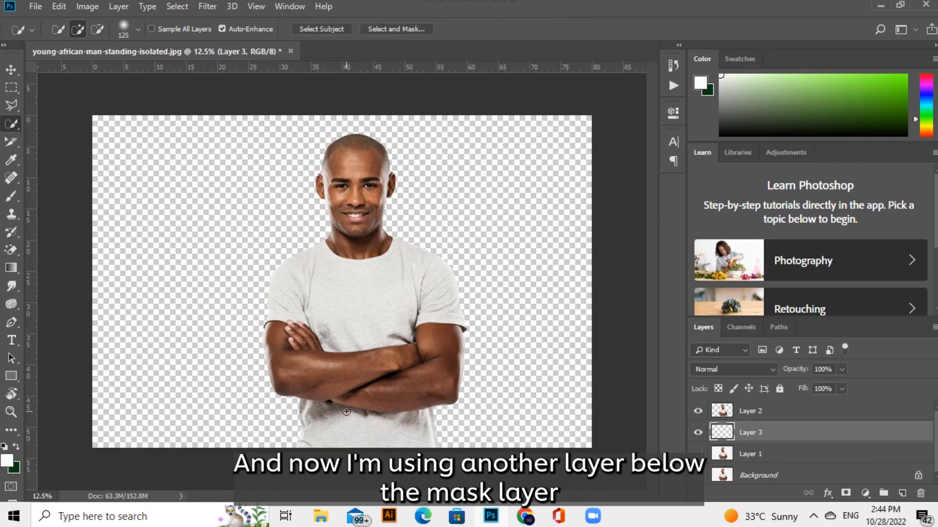
Fill Layer 3 with the off-white foreground color fcfdfb
{"action": "left_click", "coordinate": [7, 461]}
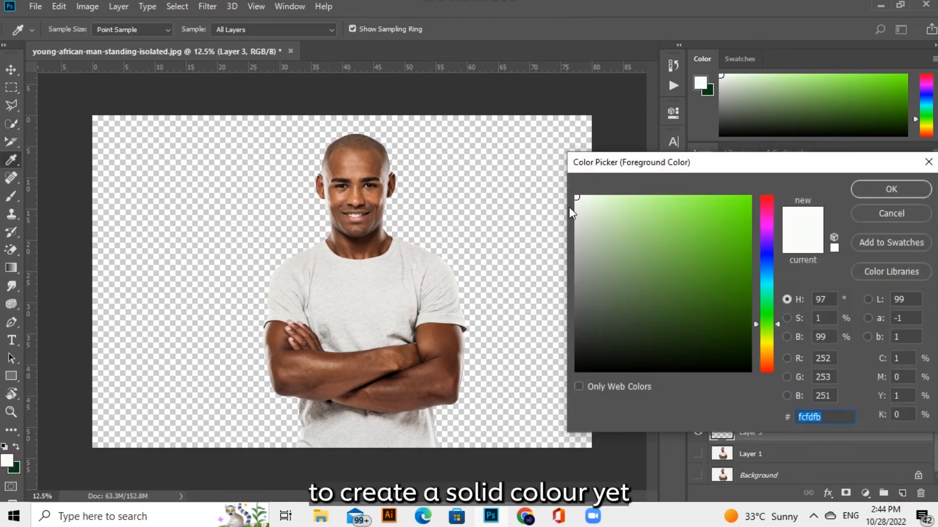
{"action": "left_click", "coordinate": [872, 195]}
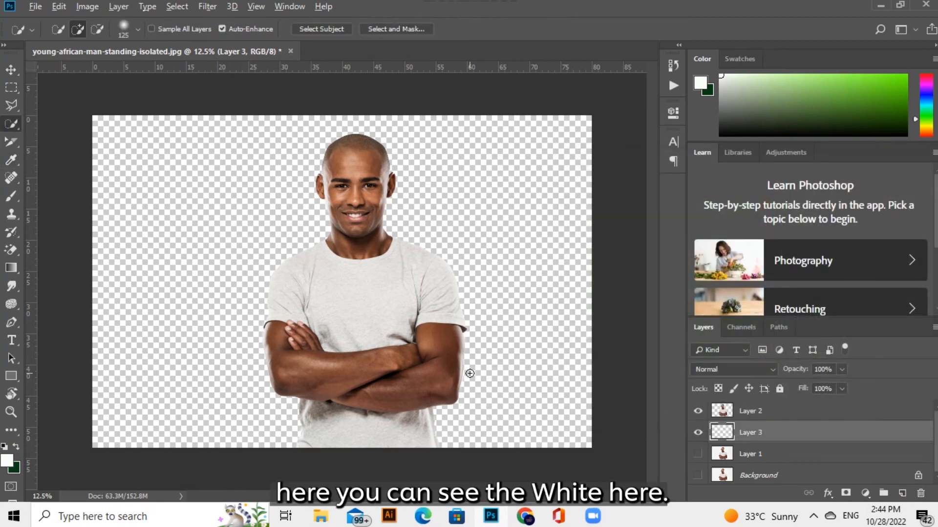
{"action": "key", "text": "alt+BackSpace"}
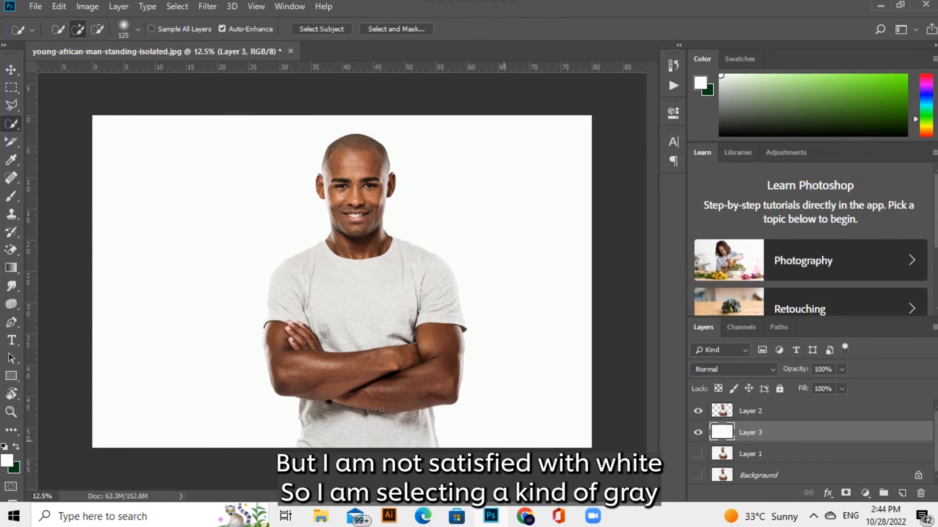
Set the foreground color to light gray bebfbd and fill Layer 3 with it
{"action": "left_click", "coordinate": [7, 460]}
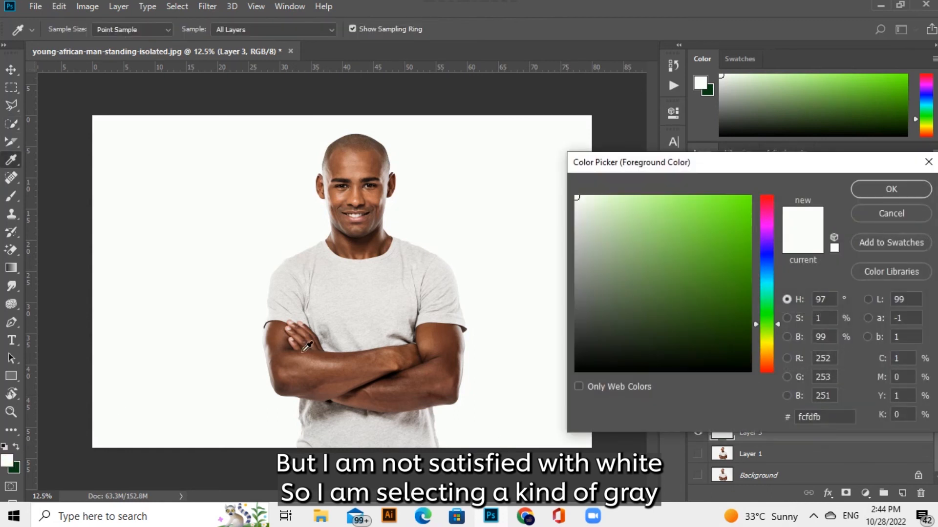
{"action": "left_click", "coordinate": [573, 241]}
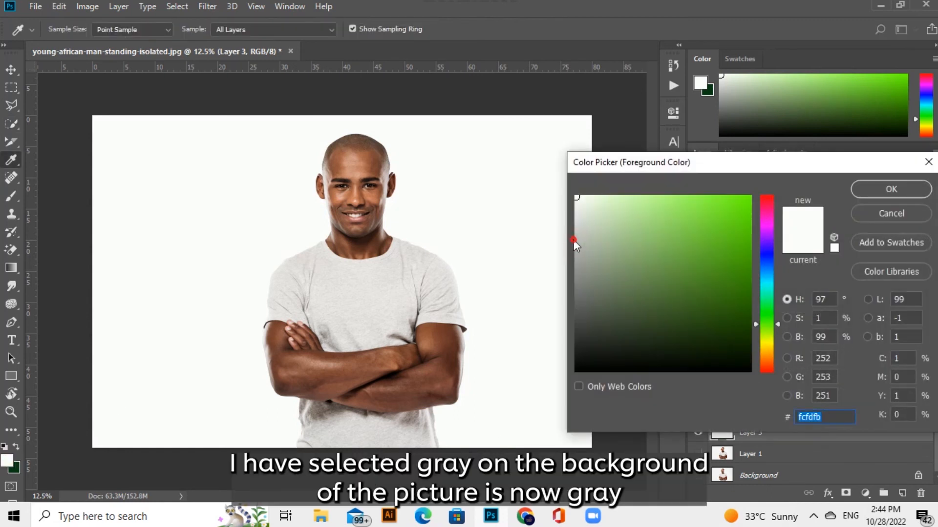
{"action": "left_click", "coordinate": [575, 241]}
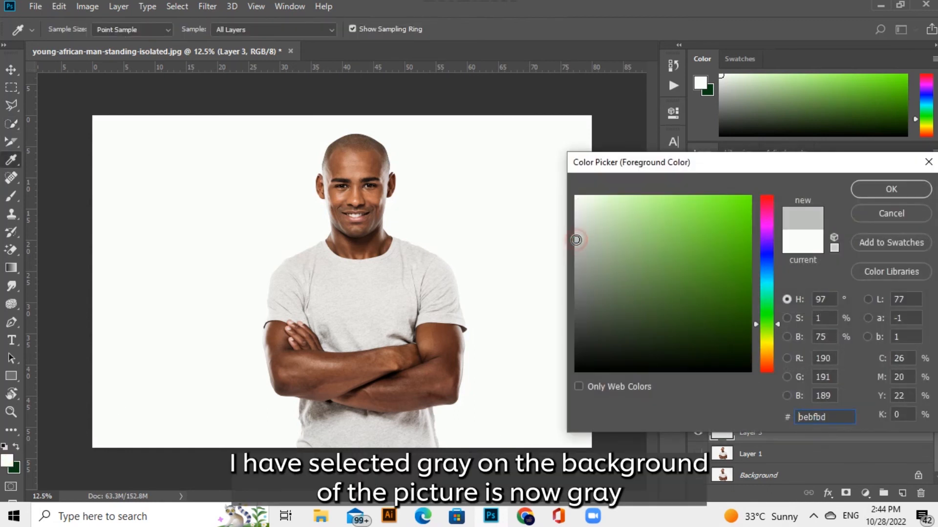
{"action": "left_click", "coordinate": [871, 196]}
{"action": "key", "text": "alt+BackSpace"}
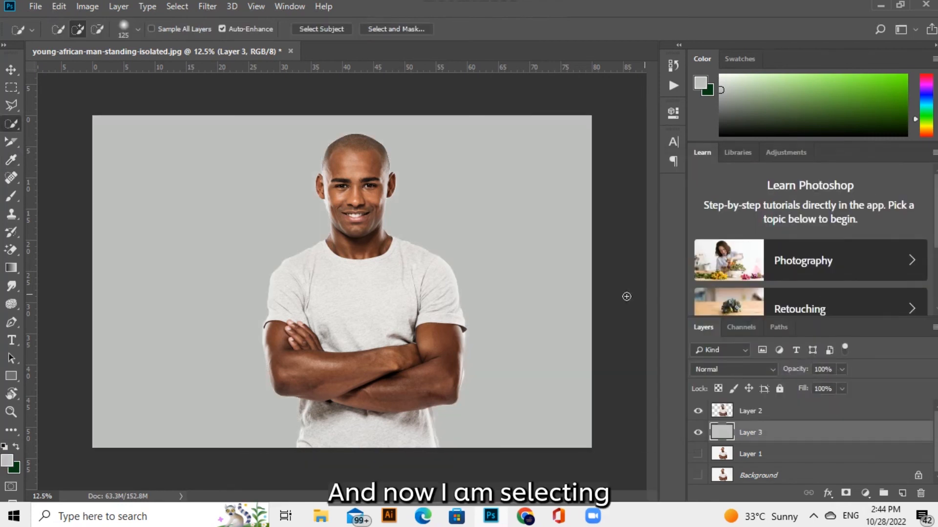
Shift the cutout man slightly to the left on the canvas
{"action": "key", "text": "v"}
{"action": "left_click_drag", "start_coordinate": [432, 313], "coordinate": [426, 313]}
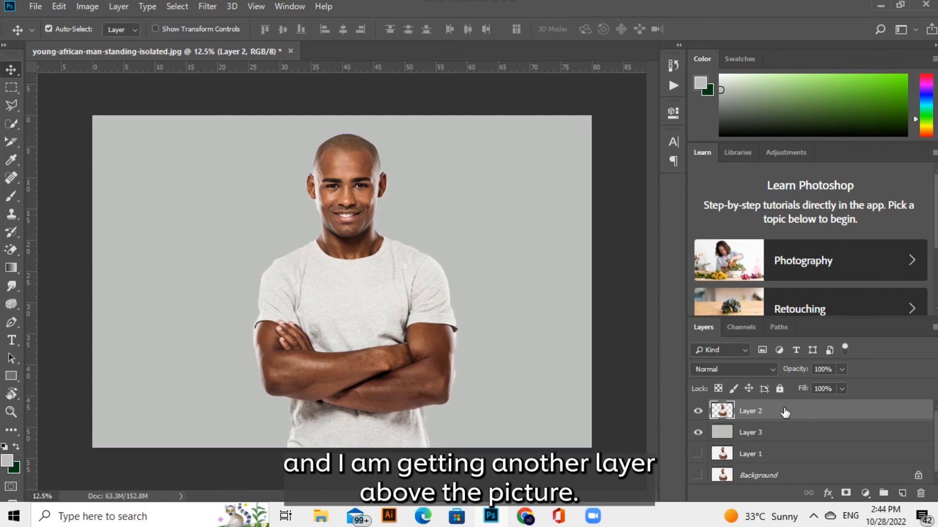
Add a new layer above the cutout man and draw a paragraph text box covering his whole body
{"action": "left_click", "coordinate": [902, 493]}
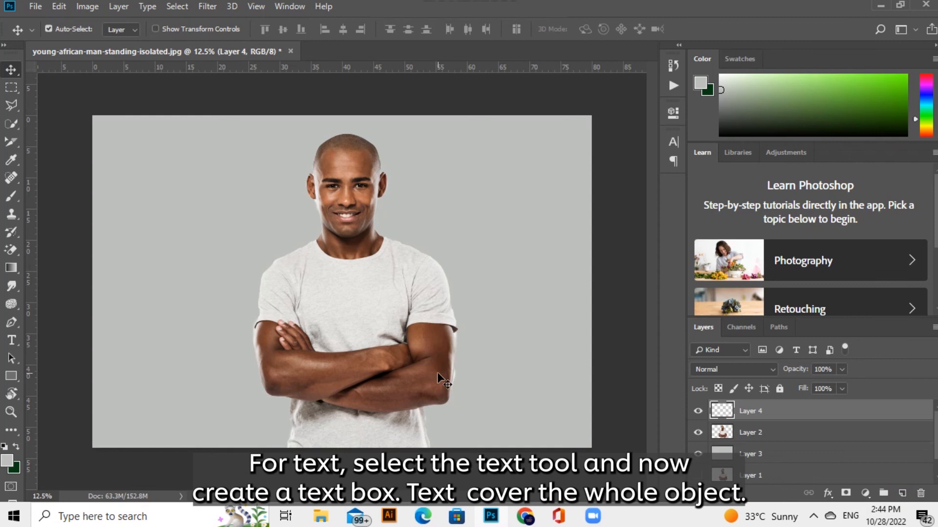
{"action": "left_click", "coordinate": [12, 340]}
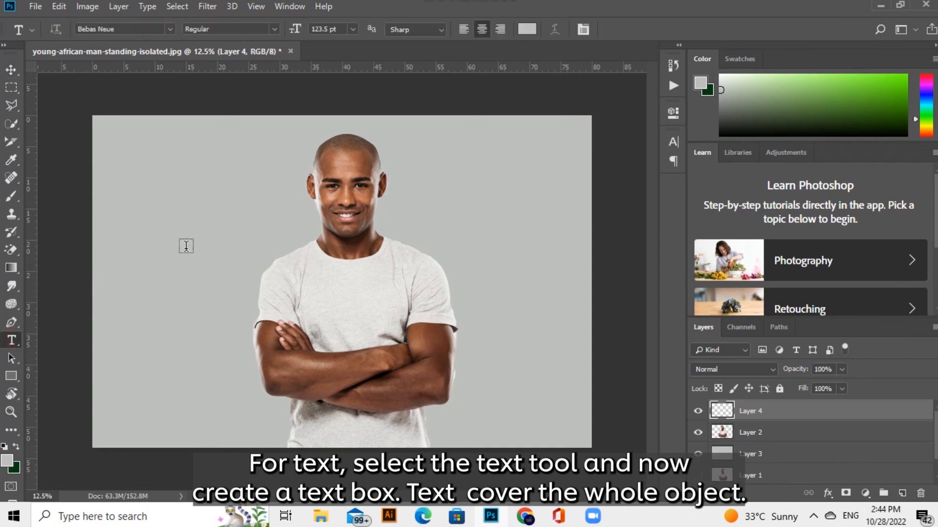
{"action": "left_click_drag", "start_coordinate": [239, 131], "coordinate": [467, 447]}
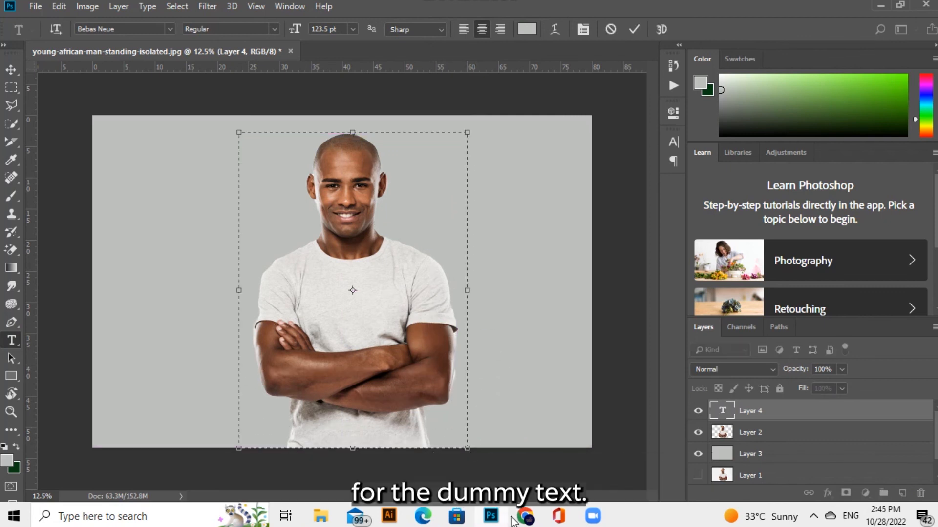
Switch to Chrome, copy the paragraph under "What is Lorem Ipsum?" on lipsum.com, and return to Photoshop
{"action": "left_click", "coordinate": [514, 519]}
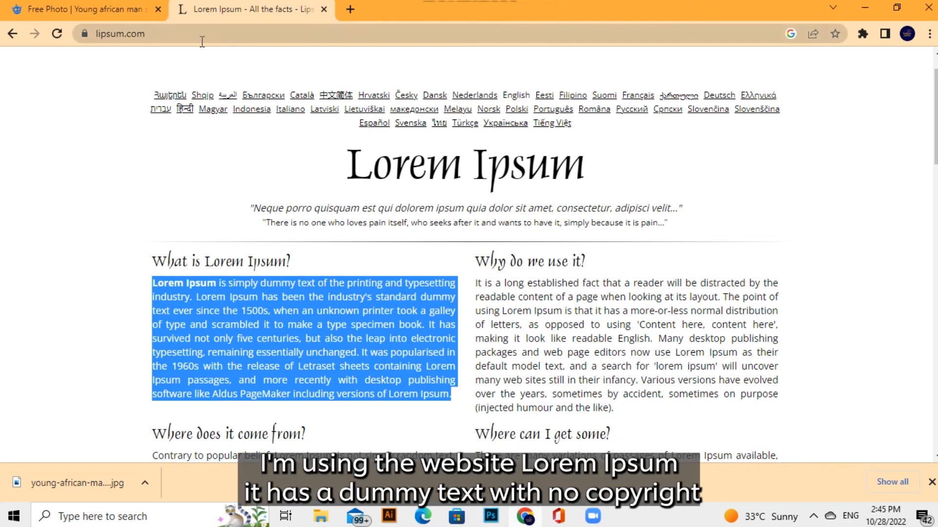
{"action": "left_click", "coordinate": [172, 35]}
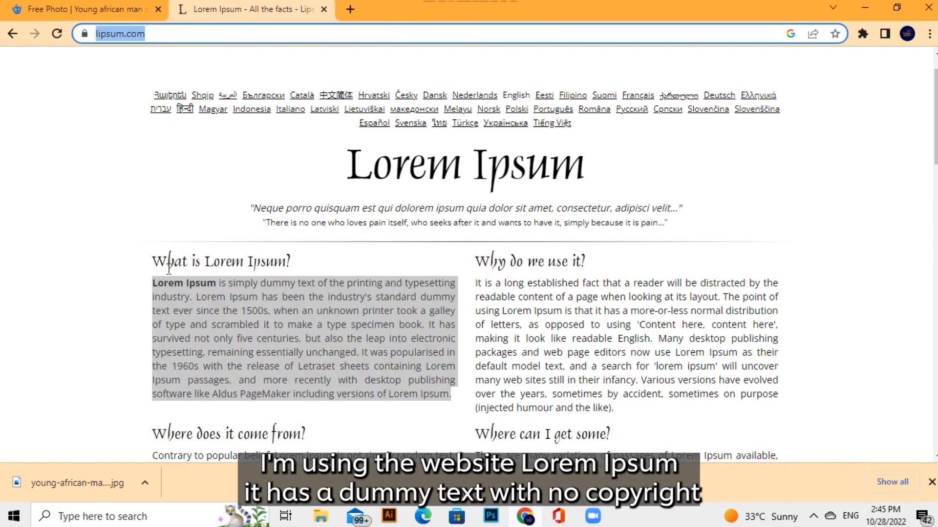
{"action": "left_click", "coordinate": [165, 283]}
{"action": "left_click_drag", "start_coordinate": [154, 283], "coordinate": [452, 393]}
{"action": "key", "text": "ctrl+c"}
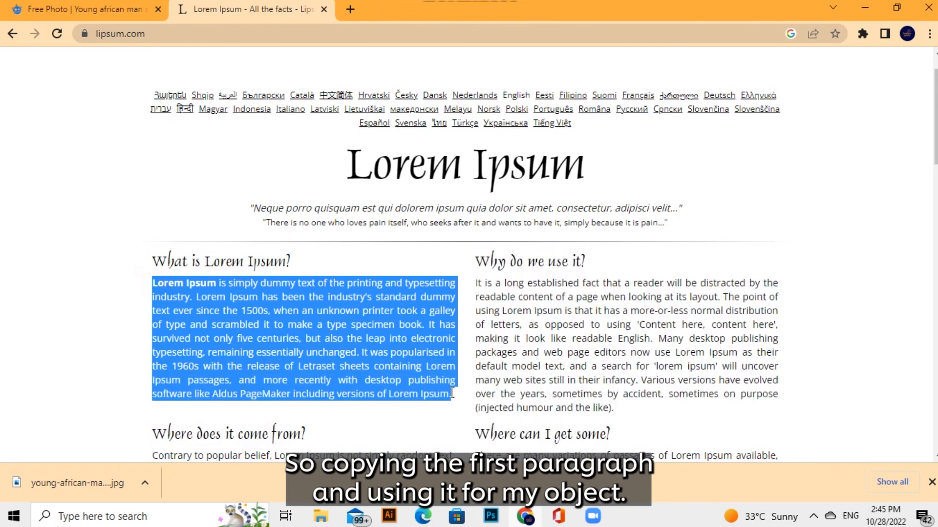
{"action": "left_click", "coordinate": [488, 514]}
{"action": "left_click", "coordinate": [421, 298]}
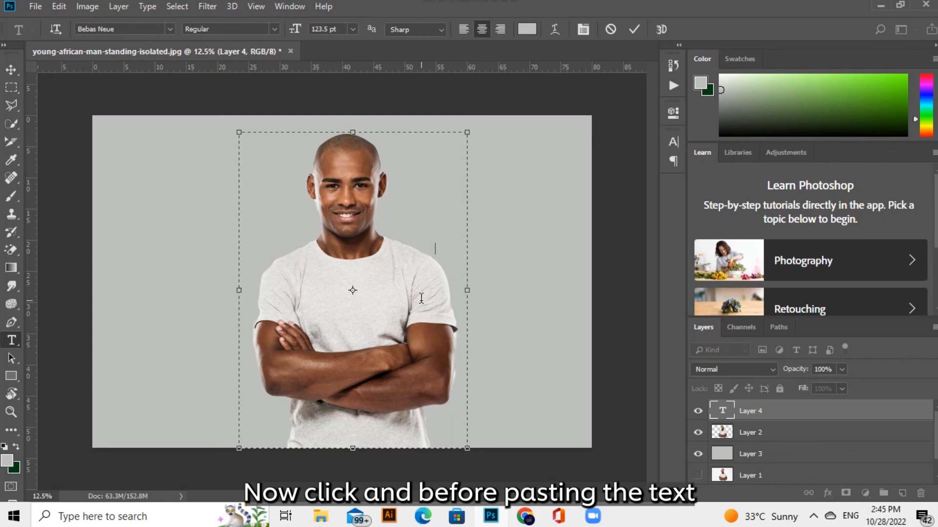
{"action": "key", "text": "ctrl+v"}
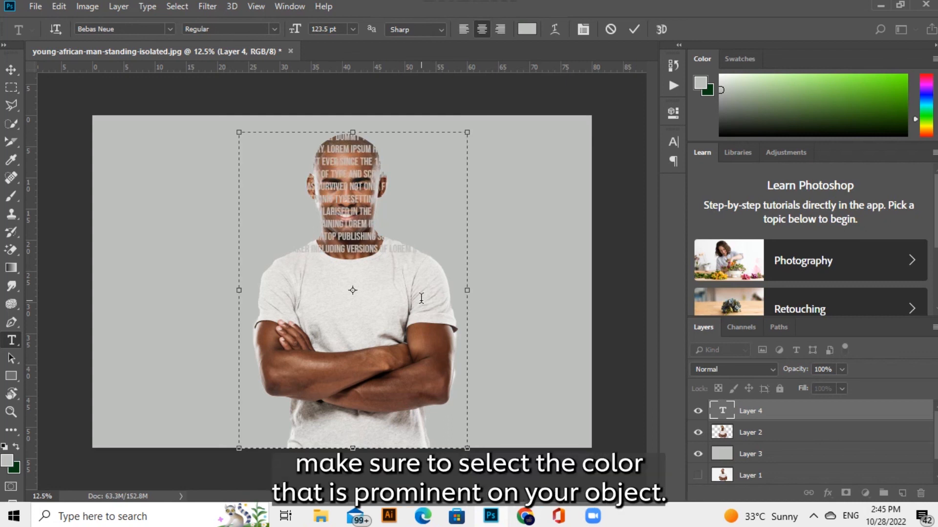
{"action": "key", "text": "ctrl+z"}
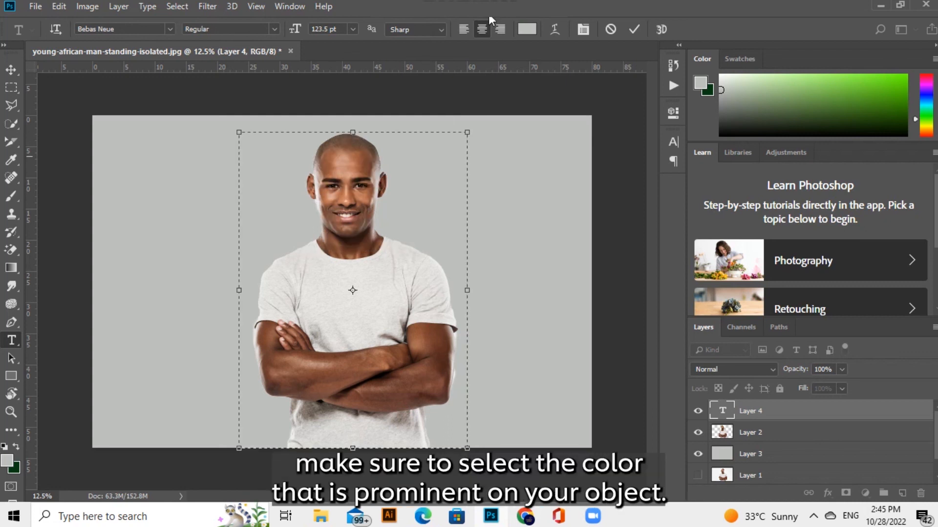
Set the text color to near-black 040404 and fill the text box with three repeats of the copied Lorem Ipsum paragraph
{"action": "left_click", "coordinate": [522, 26]}
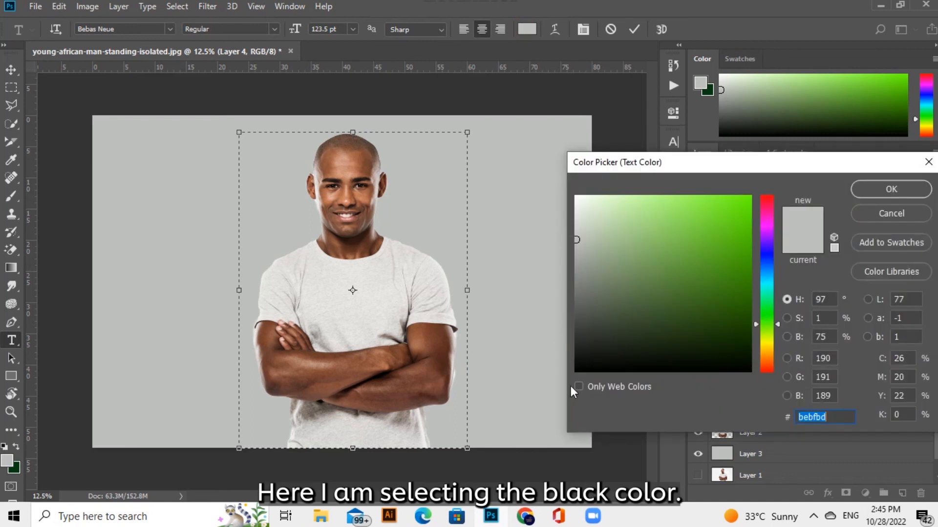
{"action": "left_click", "coordinate": [577, 370]}
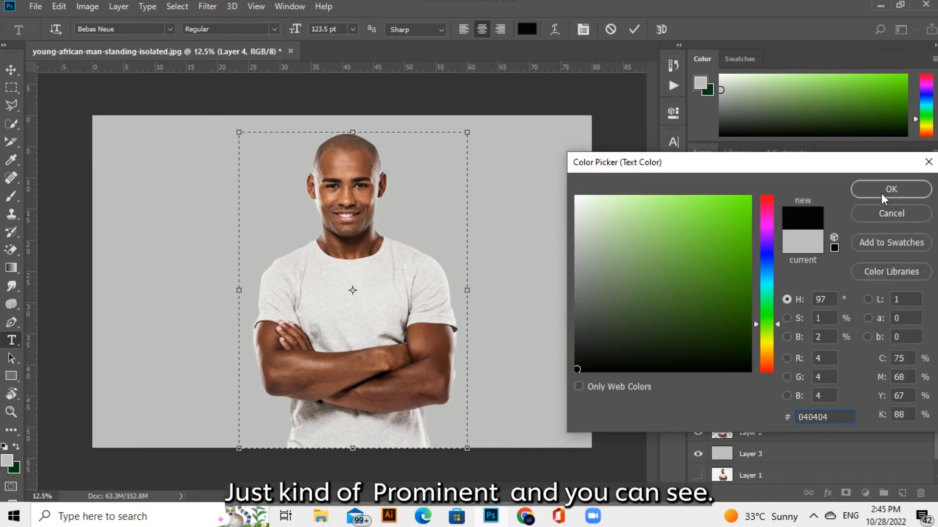
{"action": "left_click", "coordinate": [882, 195]}
{"action": "type", "text": "LOREM IPSUM IS SIMPLY DUMMY TEXT OF THE PRINTING AND TYPESETTING INDUSTRY. LOREM IPSUM HAS BEEN THE INDUSTRY'S STANDARD DUMMY TEXT EVER SINCE THE 1500S, WHEN AN UNKNOWN PRINTER TOOK A GALLEY OF TYPE AND SCRAMBLED IT TO MAKE A TYPE SPECIMEN BOOK. IT HAS SURVIVED NOT ONLY FIVE CENTURIES, BUT ALSO THE LEAP INTO ELECTRONIC TYPESETTING, REMAINING ESSENTIALLY UNCHANGED. IT WAS POPULARISED IN THE 1960S WITH THE RELEASE OF LETRASET SHEETS CONTAINING LOREM IPSUM PASSAGES, AND MORE RECENTLY WITH DESKTOP PUBLISHING SOFTWARE LIKE ALDUS PAGEMAKER INCLUDING VERSIONS OF LOREM IPSUM."}
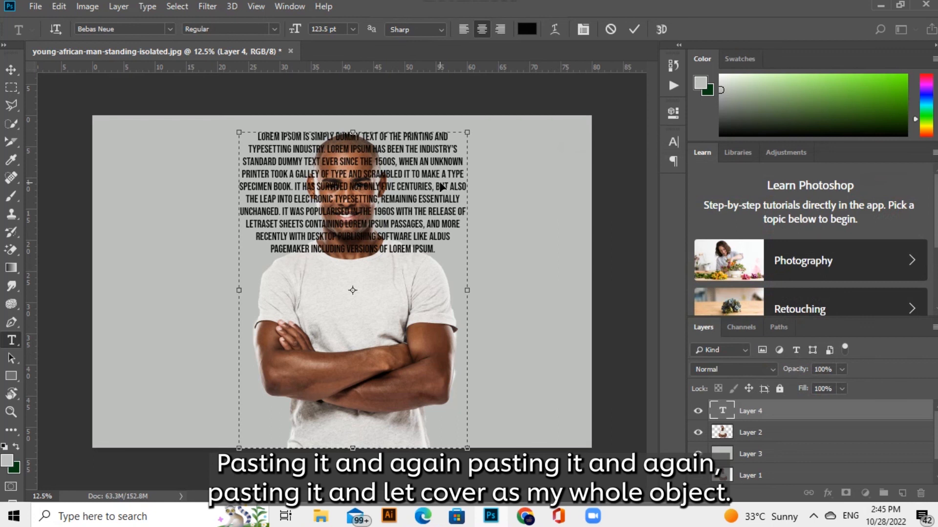
{"action": "type", "text": "LOREM IPSUM IS SIMPLY DUMMY TEXT OF THE PRINTING AND TYPESETTING INDUSTRY. LOREM IPSUM HAS BEEN THE INDUSTRY'S STANDARD DUMMY TEXT EVER SINCE THE 1500S, WHEN AN UNKNOWN PRINTER TOOK A GALLEY OF TYPE AND SCRAMBLED IT TO MAKE A TYPE SPECIMEN BOOK. IT HAS SURVIVED NOT ONLY FIVE CENTURIES, BUT ALSO THE LEAP INTO ELECTRONIC TYPESETTING, REMAINING ESSENTIALLY UNCHANGED. IT WAS POPULARISED IN THE 1960S WITH THE RELEASE OF LETRASET SHEETS CONTAINING LOREM IPSUM PASSAGES, AND MORE RECENTLY WITH DESKTOP PUBLISHING SOFTWARE LIKE ALDUS PAGEMAKER INCLUDING VERSIONS OF LOREM IPSUM."}
{"action": "type", "text": "LOREM IPSUM IS SIMPLY DUMMY TEXT OF THE PRINTING AND TYPESETTING INDUSTRY. LOREM IPSUM HAS BEEN THE INDUSTRY'S STANDARD DUMMY TEXT EVER SINCE THE 1500S, WHEN AN UNKNOWN PRINTER TOOK A GALLEY OF TYPE AND SCRAMBLED IT TO MAKE A TYPE SPECIMEN BOOK. IT HAS SURVIVED NOT ONLY FIVE CENTURIES, BUT ALSO THE LEAP INTO ELECTRONIC TYPESETTING, REMAINING ESSENTIALLY UNCHANGED. IT WAS POPULARISED IN THE 1960S WITH THE RELEASE OF LETRASET SHEETS CONTAINING LOREM IPSUM PASSAGES, AND MORE RECENTLY WITH DESKTOP PUBLISHING SOFTWARE LIKE ALDUS PAGEMAKER INCLUDING VERSIONS OF LOREM IPSUM."}
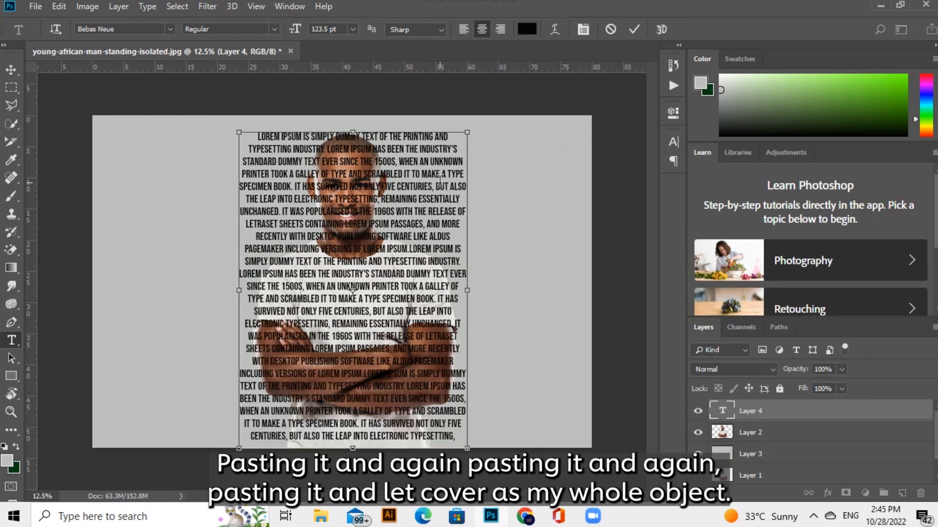
{"action": "left_click", "coordinate": [554, 328]}
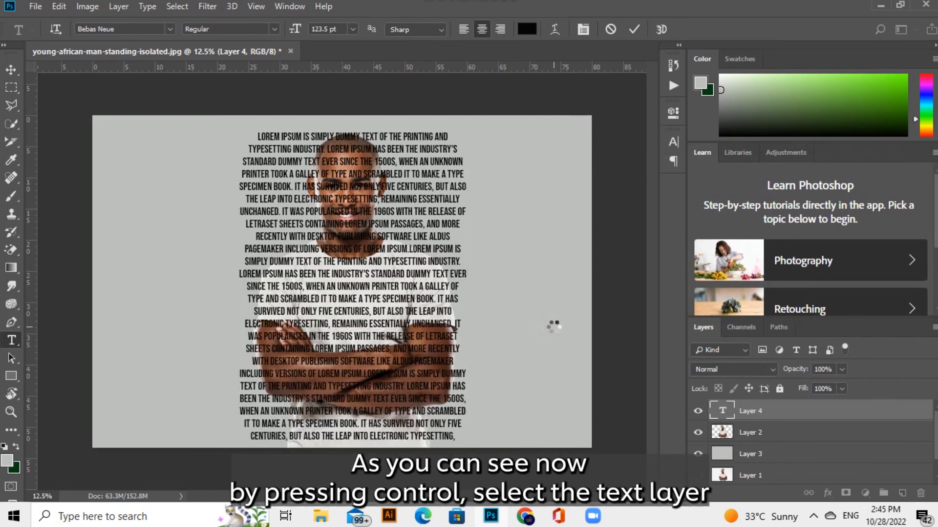
Load the Lorem Ipsum text layer's outline as a selection and copy that area of Layer 2 to a new layer
{"action": "left_click", "coordinate": [728, 413], "text": "ctrl"}
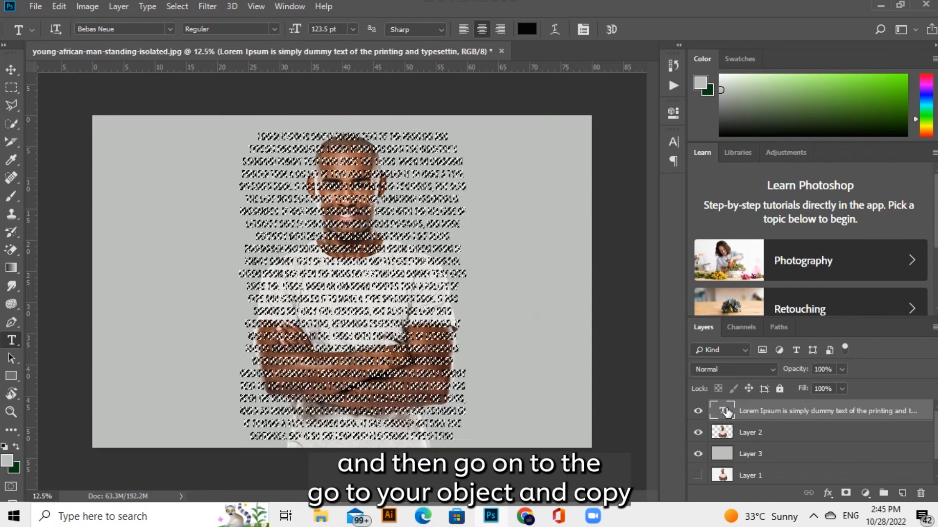
{"action": "left_click", "coordinate": [746, 435]}
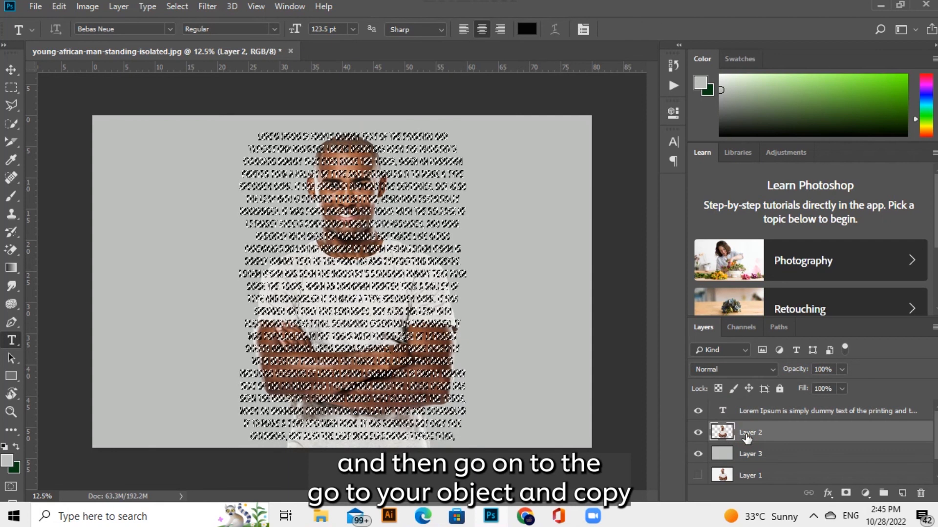
{"action": "key", "text": "ctrl+j"}
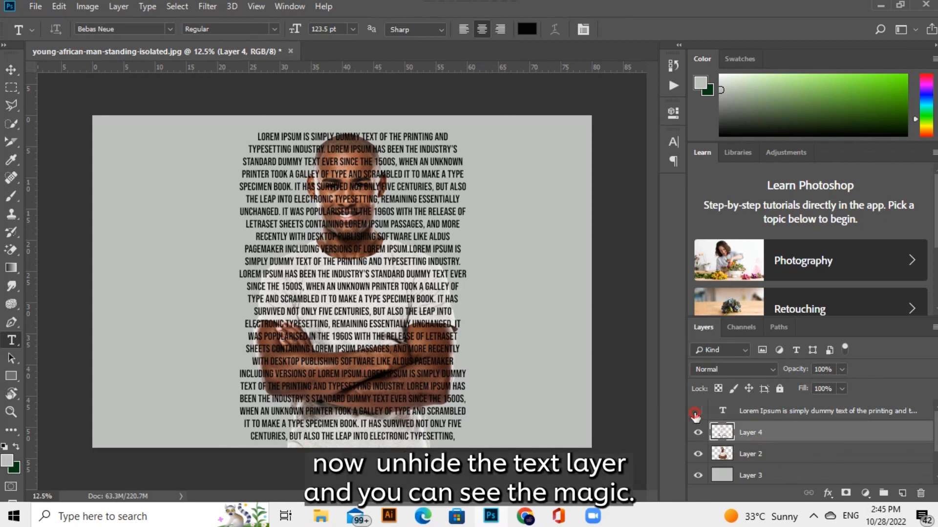
Hide the Lorem Ipsum text layer and Layer 2, and switch to the Move tool
{"action": "left_click", "coordinate": [695, 413]}
{"action": "left_click", "coordinate": [698, 454]}
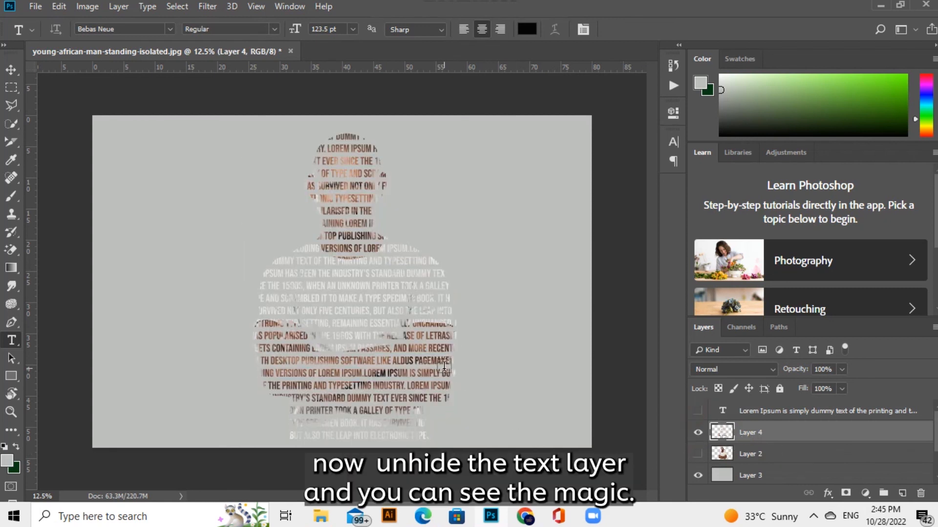
{"action": "key", "text": "v"}
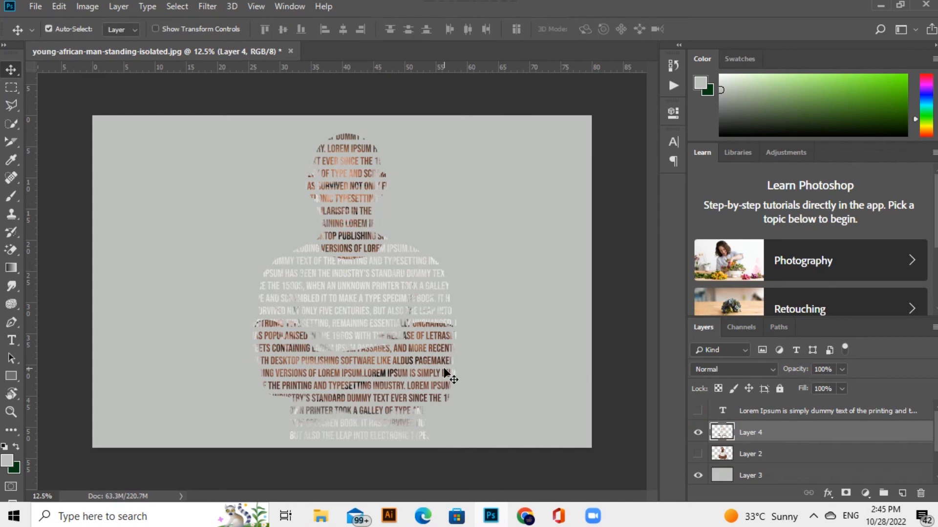